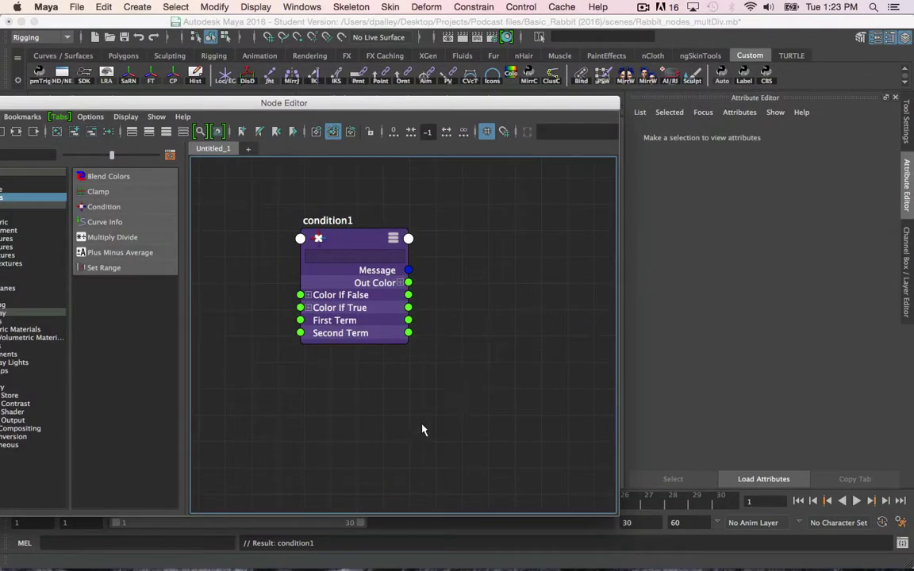
Review the condition1 node's available Operation choices and expand its Color If True and Color If False attributes
{"action": "left_click_drag", "start_coordinate": [311, 286], "coordinate": [314, 287]}
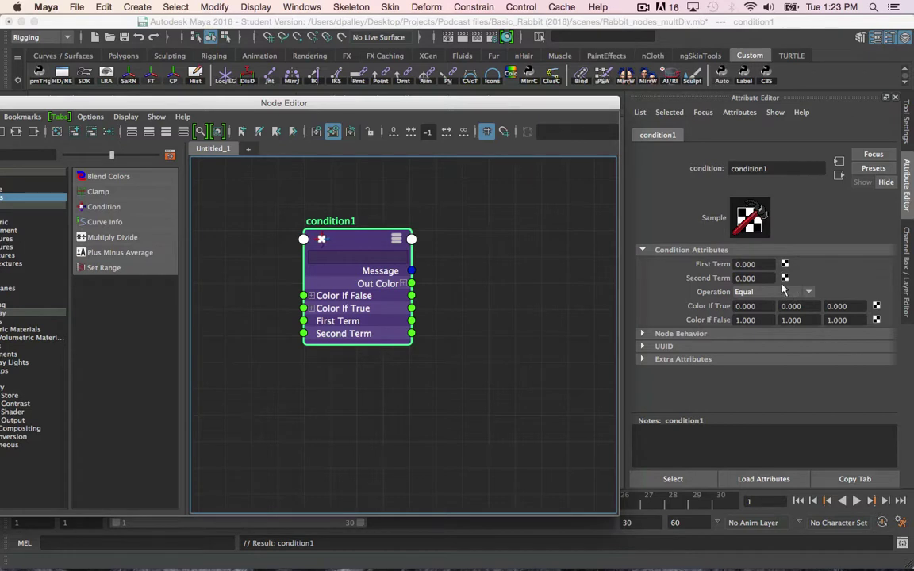
{"action": "left_click", "coordinate": [758, 294]}
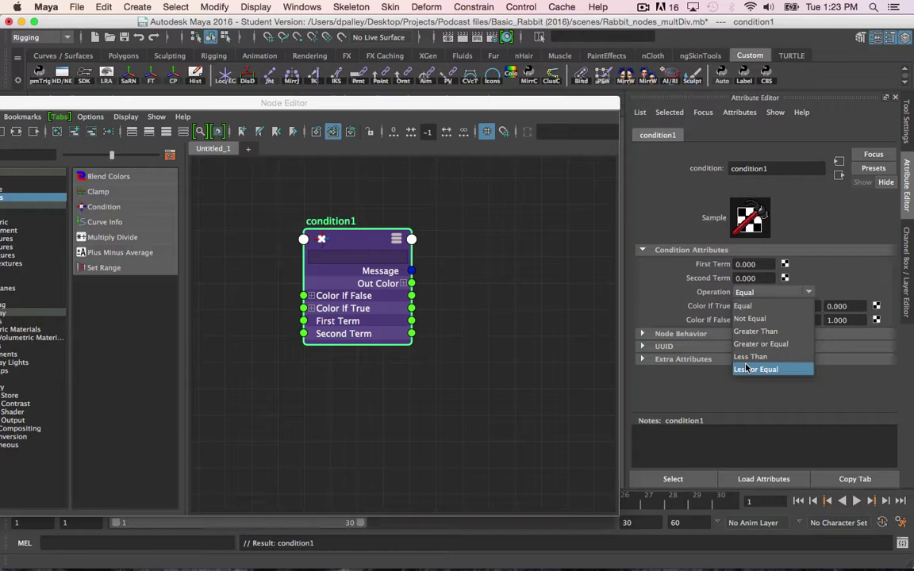
{"action": "left_click", "coordinate": [441, 358]}
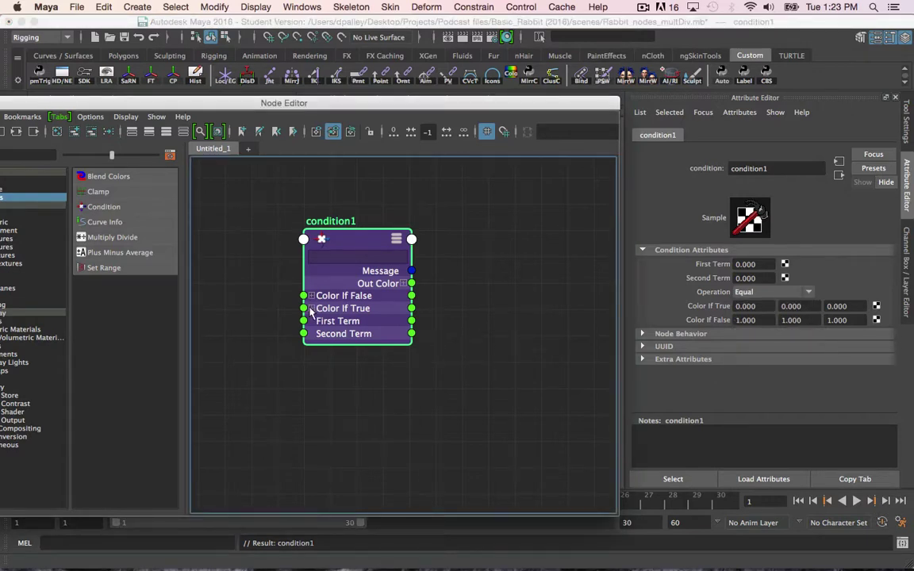
{"action": "left_click", "coordinate": [311, 308]}
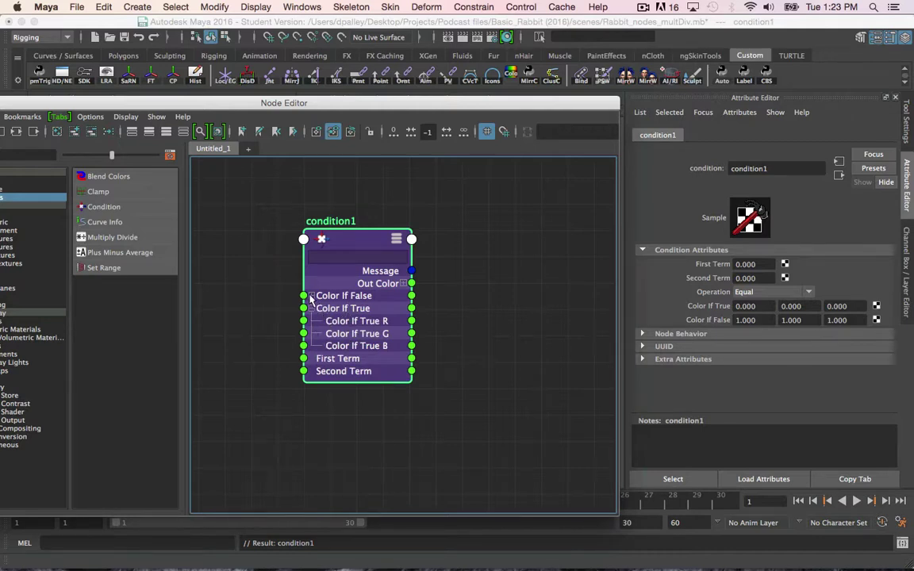
{"action": "left_click", "coordinate": [311, 295]}
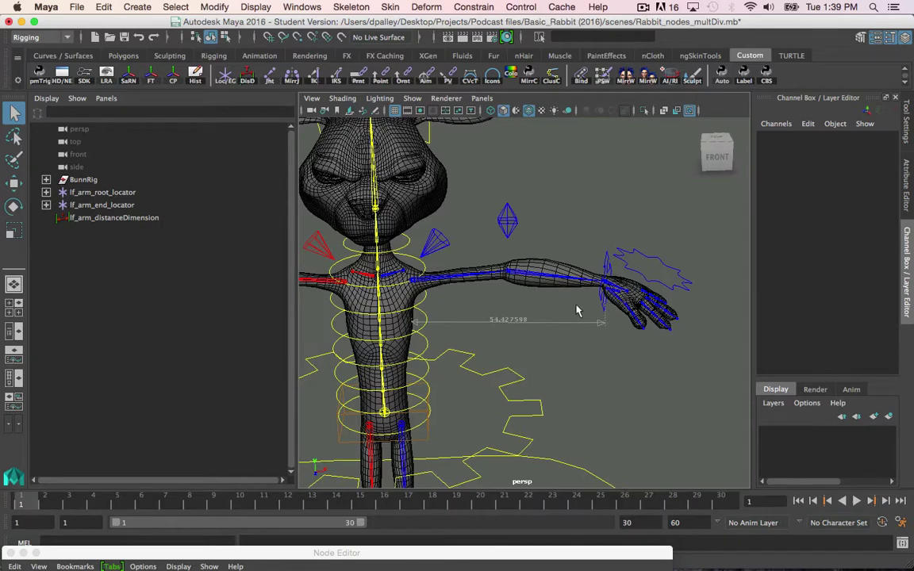
{"action": "left_click_drag", "start_coordinate": [586, 310], "coordinate": [571, 316], "text": "alt"}
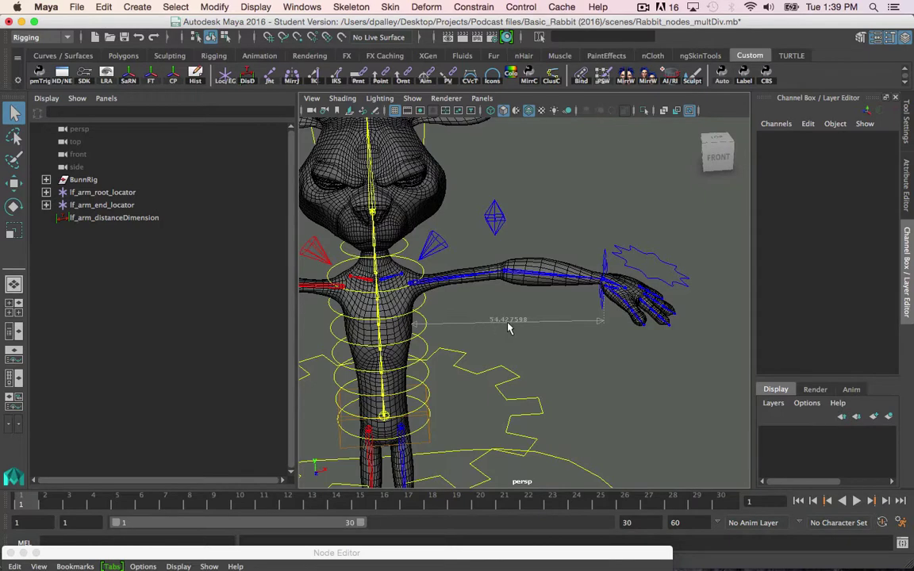
{"action": "left_click_drag", "start_coordinate": [486, 225], "coordinate": [481, 229], "text": "alt"}
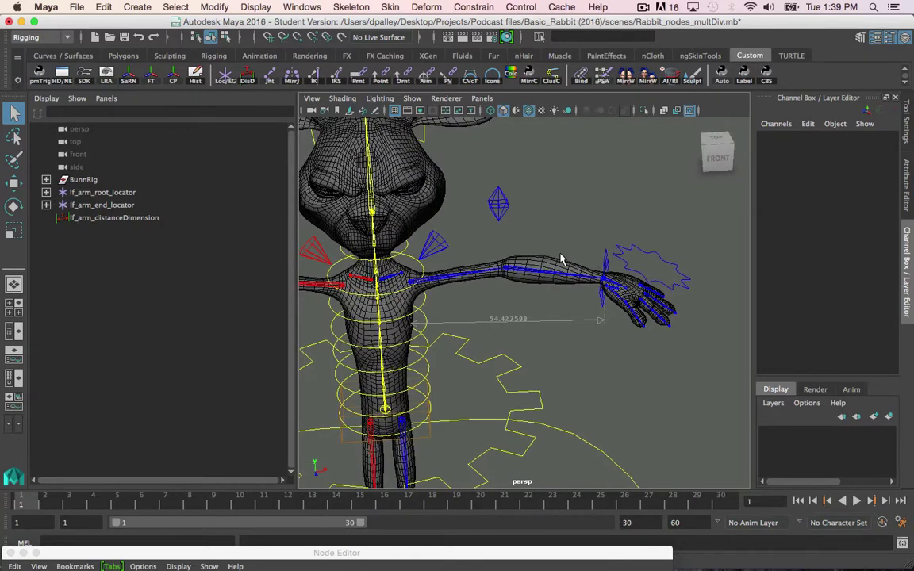
{"action": "left_click_drag", "start_coordinate": [535, 268], "coordinate": [473, 273], "text": "alt"}
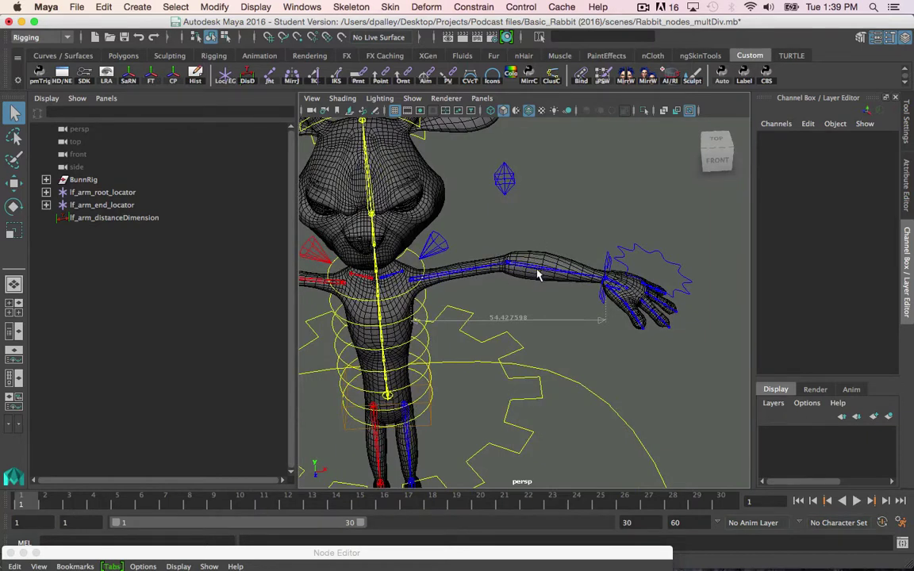
{"action": "left_click_drag", "start_coordinate": [540, 268], "coordinate": [516, 294], "text": "alt"}
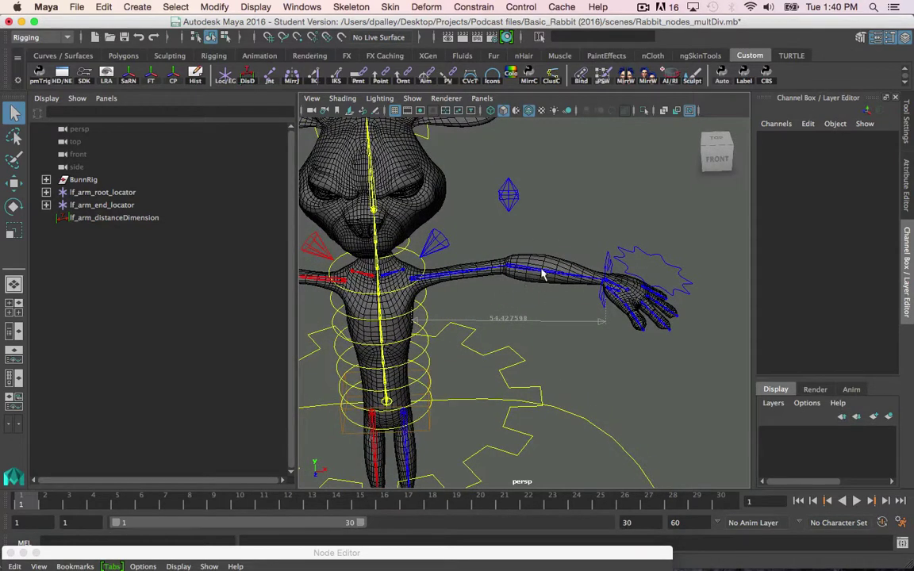
{"action": "left_click_drag", "start_coordinate": [553, 272], "coordinate": [553, 265], "text": "alt"}
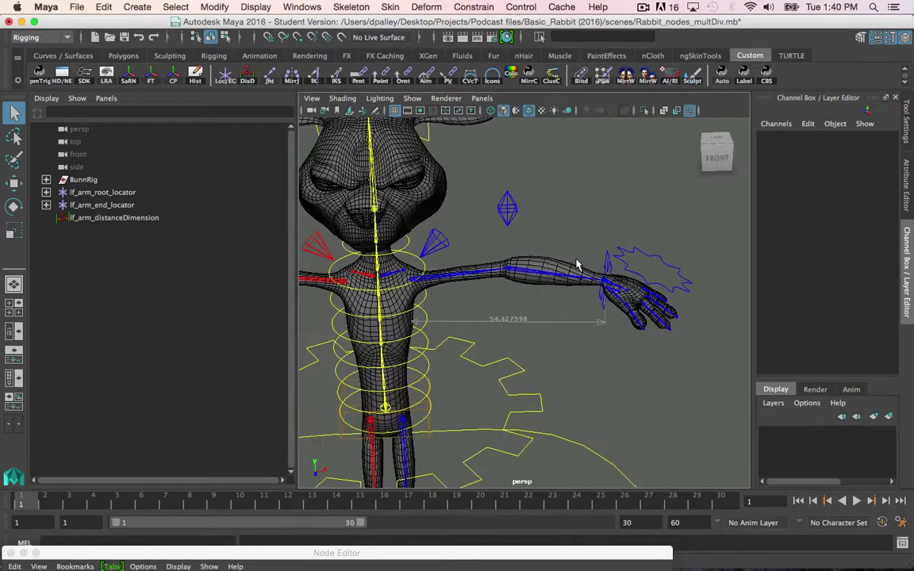
Bring the Node Editor back into view and delete the condition1 node
{"action": "left_click_drag", "start_coordinate": [537, 551], "coordinate": [550, 158]}
{"action": "left_click", "coordinate": [505, 304]}
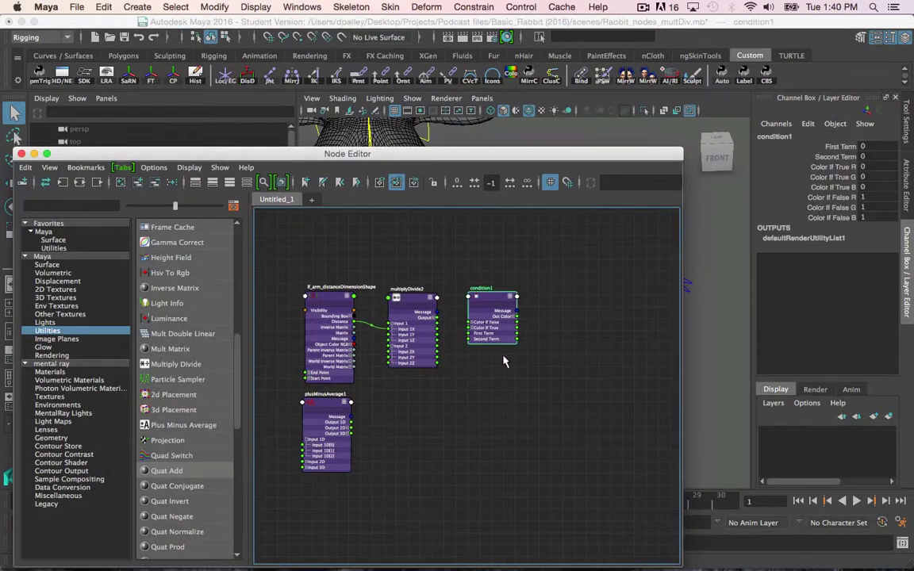
{"action": "key", "text": "Delete"}
Inspect the channel values of the multiplyDivide2, plusMinusAverage1 and lf_arm_distanceDimensionShape nodes
{"action": "left_click", "coordinate": [412, 296]}
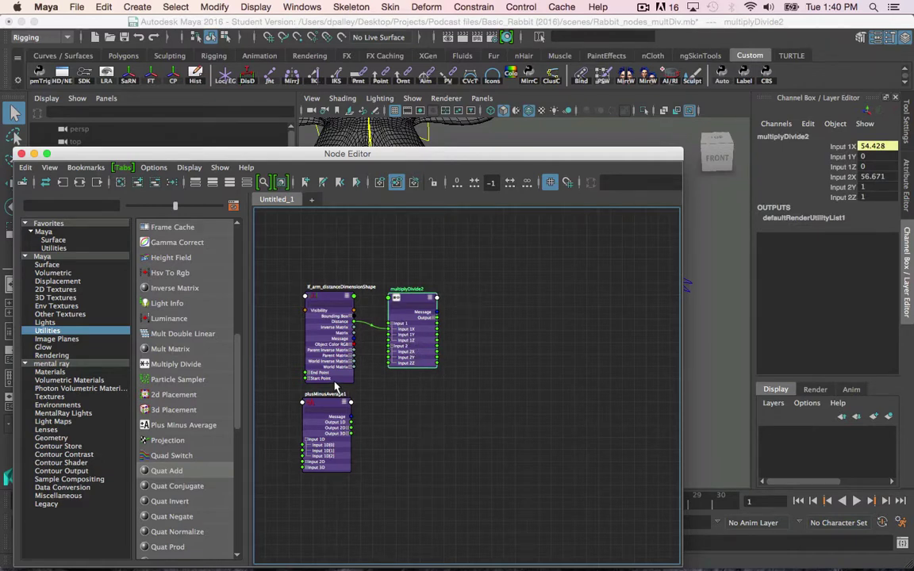
{"action": "left_click", "coordinate": [329, 406]}
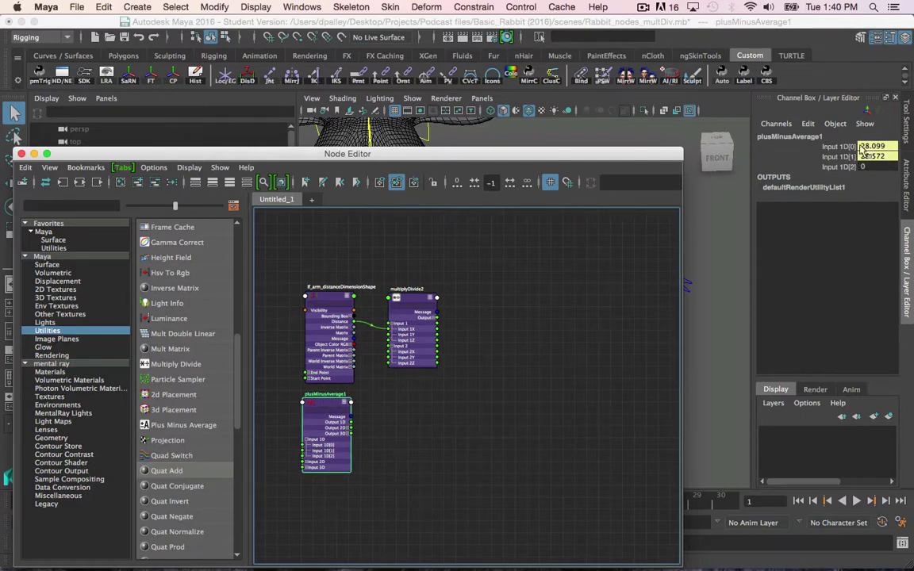
{"action": "left_click", "coordinate": [327, 300]}
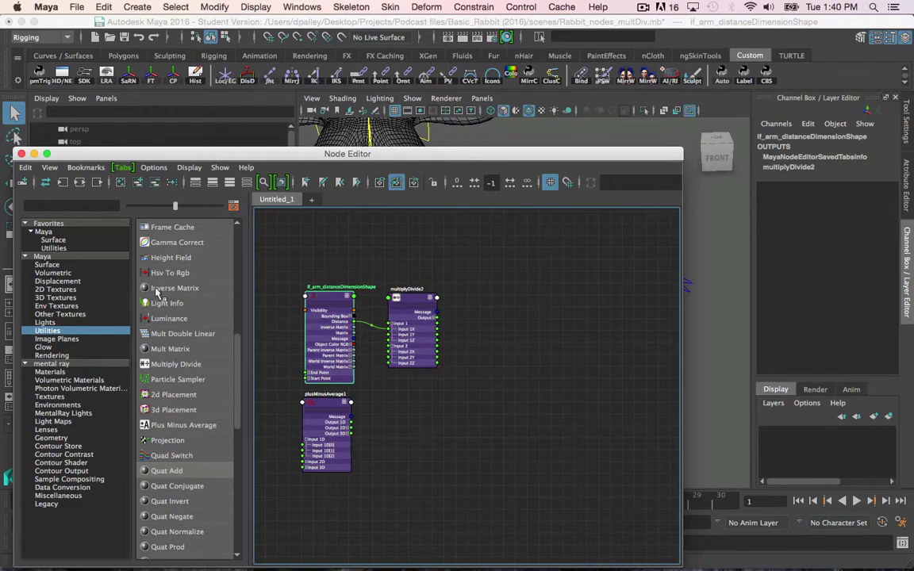
Create a new Condition utility node and place it beside multiplyDivide2 in the graph
{"action": "scroll", "coordinate": [198, 380], "scroll_direction": "up", "scroll_amount": 10}
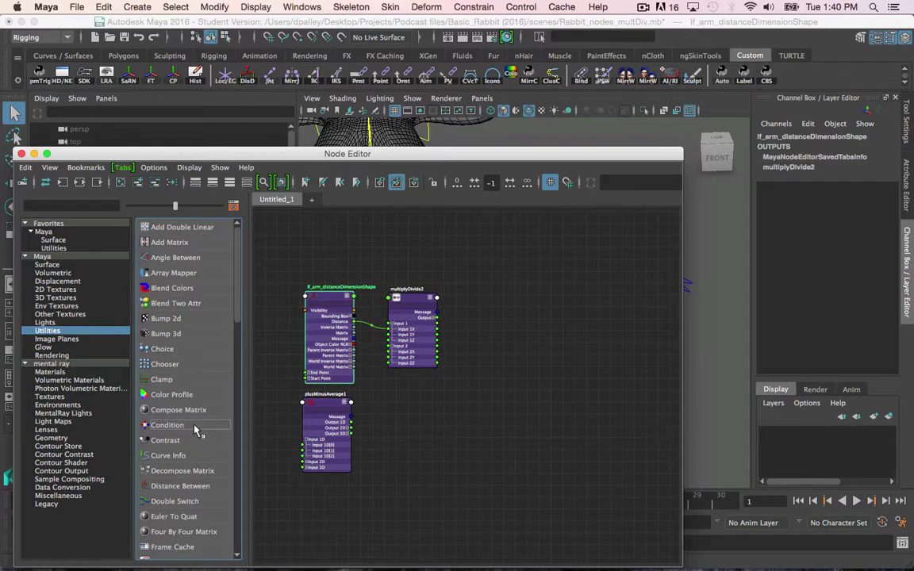
{"action": "left_click", "coordinate": [166, 425]}
{"action": "left_click", "coordinate": [510, 296]}
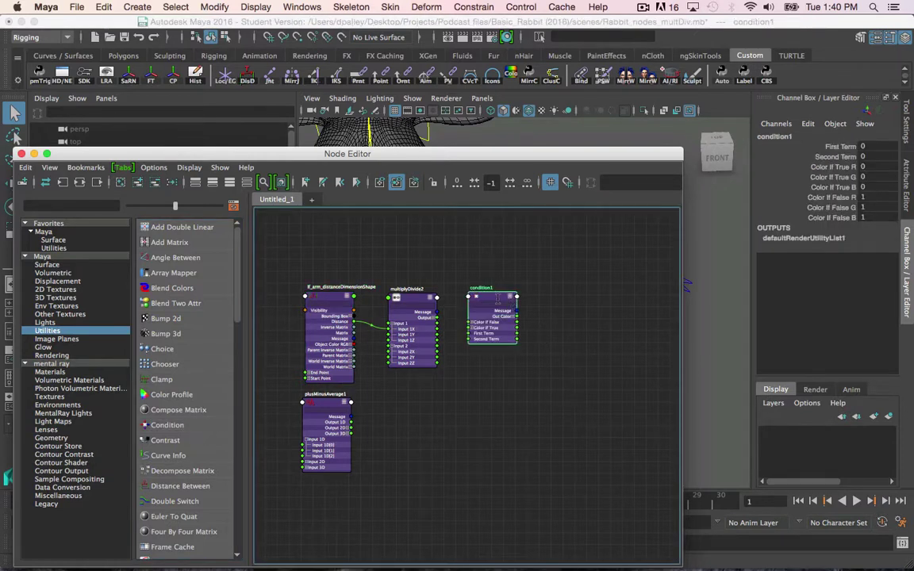
{"action": "left_click_drag", "start_coordinate": [499, 298], "coordinate": [500, 315]}
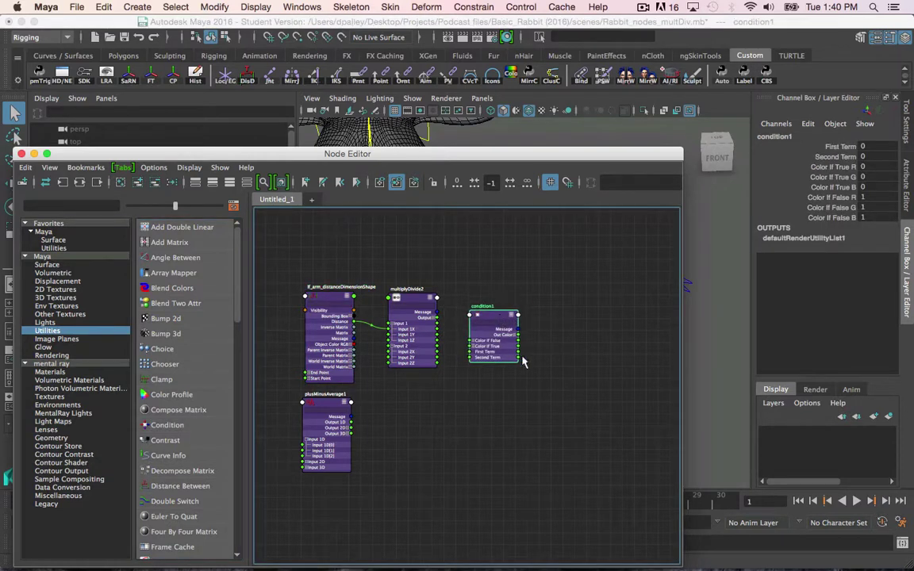
{"action": "right_click_drag", "start_coordinate": [521, 358], "coordinate": [534, 362], "text": "alt"}
{"action": "middle_click_drag", "start_coordinate": [529, 364], "coordinate": [555, 361], "text": "alt"}
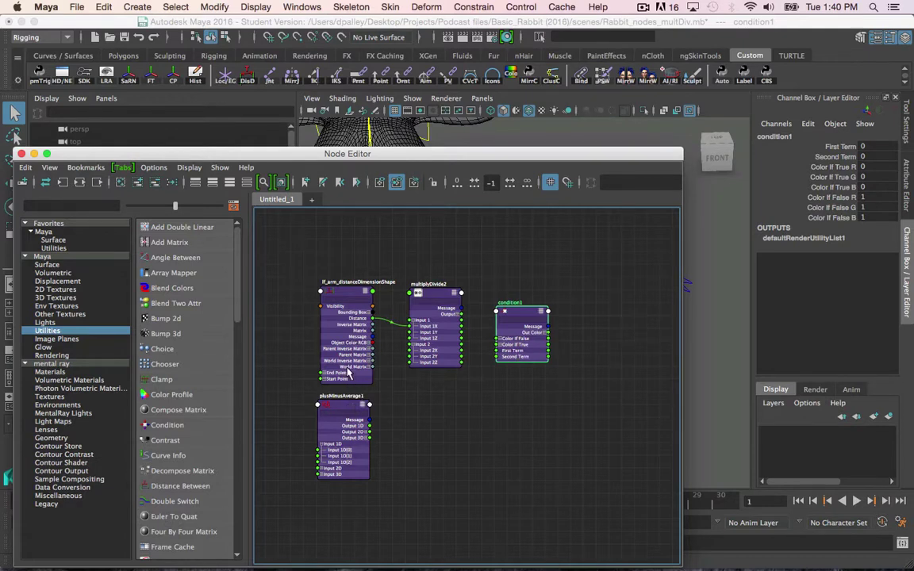
Compare the plusMinusAverage1 inputs for the arm length with the input values of multiplyDivide2
{"action": "left_click", "coordinate": [341, 409]}
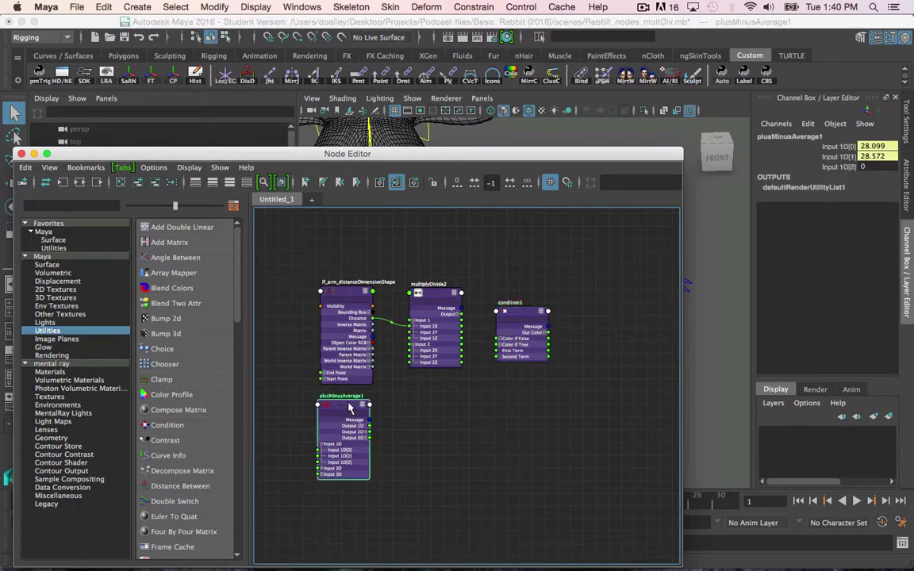
{"action": "middle_click_drag", "start_coordinate": [513, 377], "coordinate": [493, 380], "text": "alt"}
{"action": "right_click_drag", "start_coordinate": [460, 386], "coordinate": [475, 386], "text": "alt"}
{"action": "middle_click_drag", "start_coordinate": [478, 381], "coordinate": [464, 388], "text": "alt"}
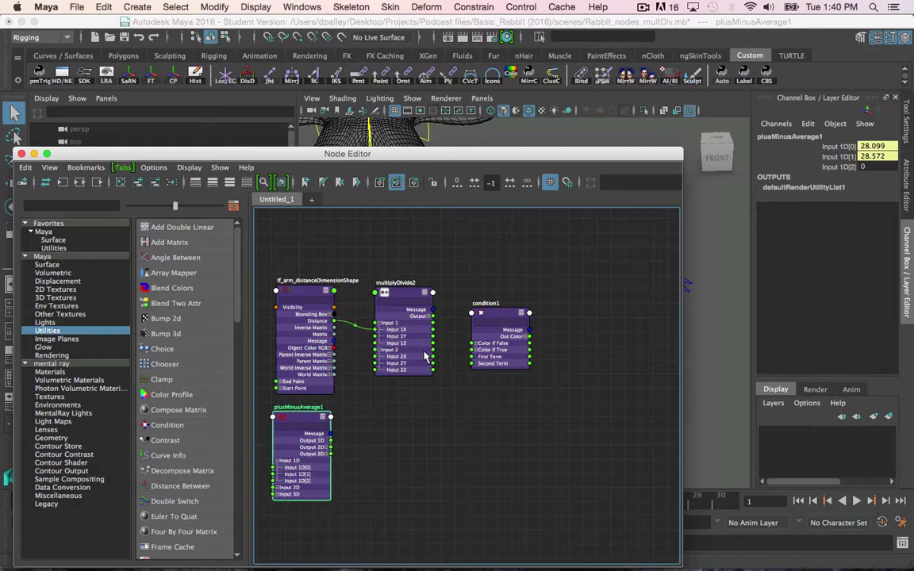
{"action": "left_click_drag", "start_coordinate": [302, 420], "coordinate": [300, 421]}
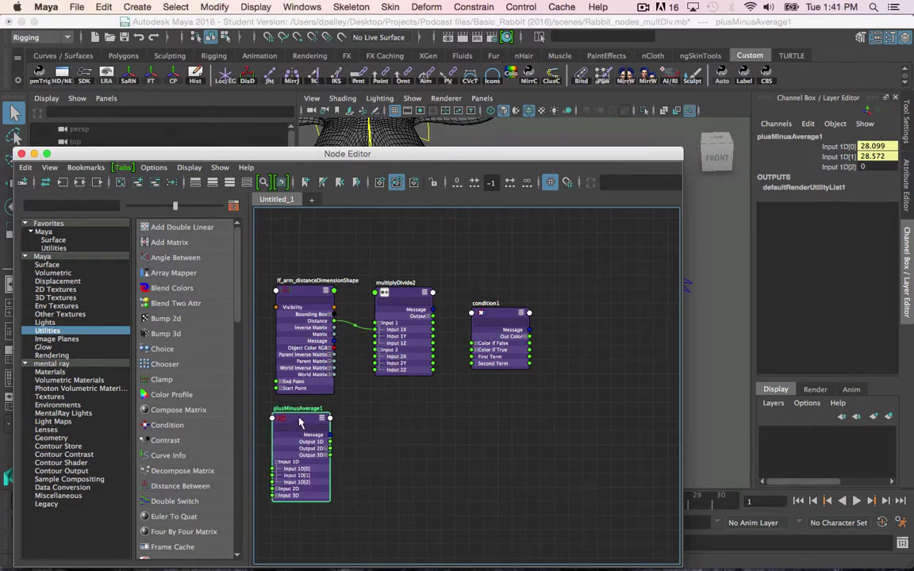
{"action": "left_click", "coordinate": [402, 299]}
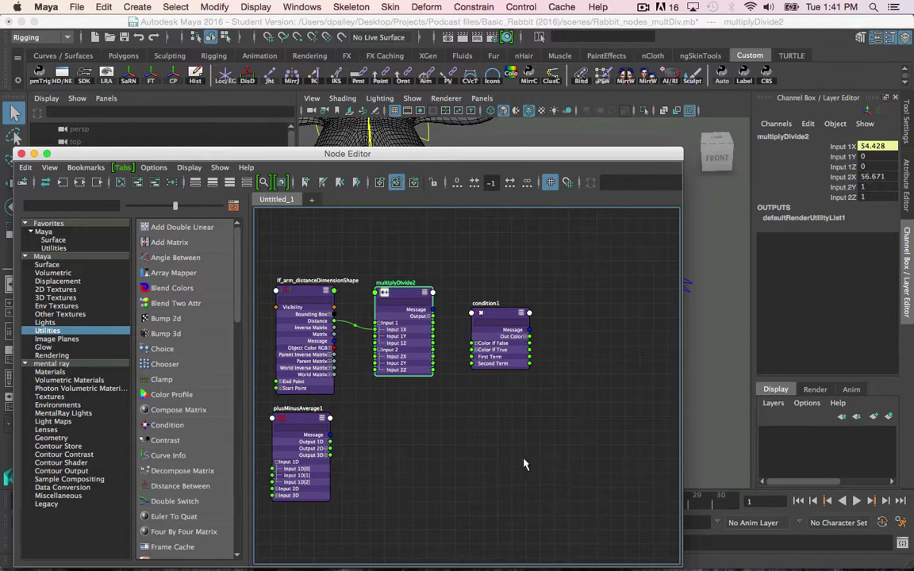
Place plusMinusAverage1 beneath multiplyDivide2, connect its Output 1D to the Second Term of condition1, and check the condition's values
{"action": "scroll", "coordinate": [426, 424], "scroll_direction": "down", "scroll_amount": 3}
{"action": "middle_click_drag", "start_coordinate": [426, 422], "coordinate": [424, 402], "text": "alt"}
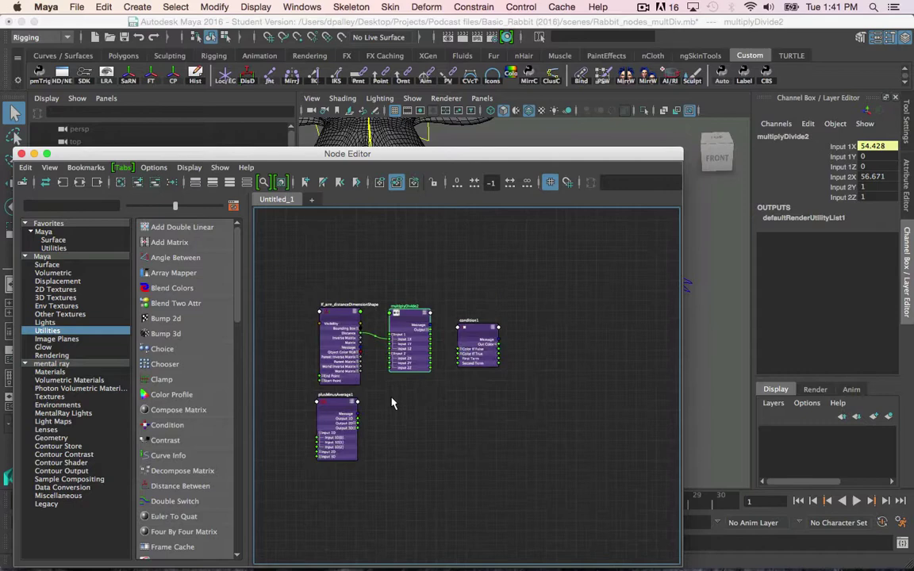
{"action": "right_click_drag", "start_coordinate": [410, 395], "coordinate": [476, 399], "text": "alt"}
{"action": "left_click_drag", "start_coordinate": [312, 404], "coordinate": [418, 388]}
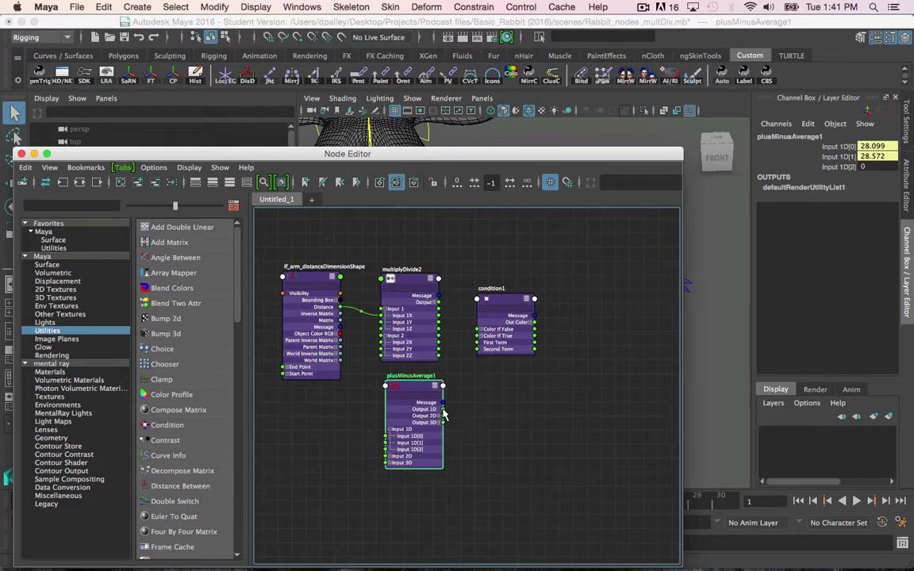
{"action": "left_click_drag", "start_coordinate": [444, 413], "coordinate": [480, 349]}
{"action": "left_click", "coordinate": [507, 299]}
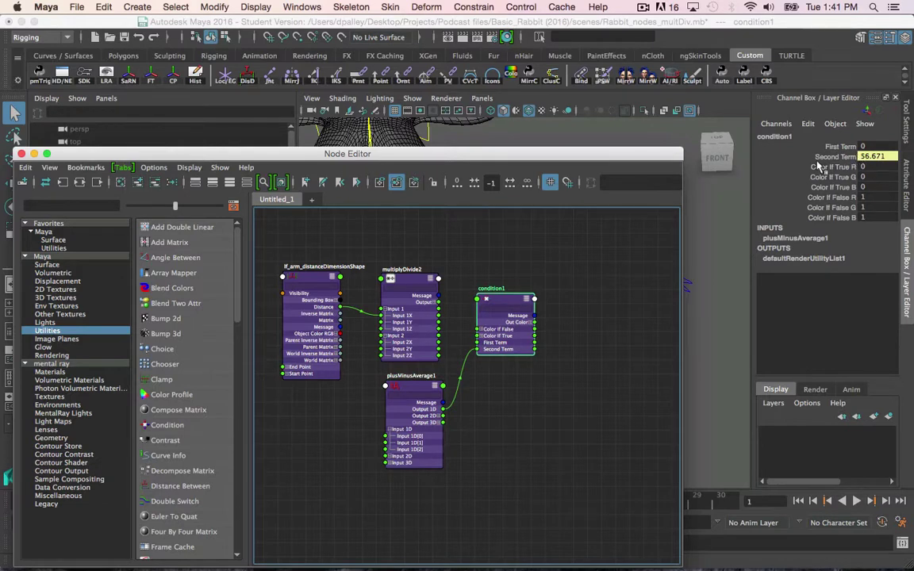
{"action": "middle_click_drag", "start_coordinate": [504, 364], "coordinate": [485, 365], "text": "alt"}
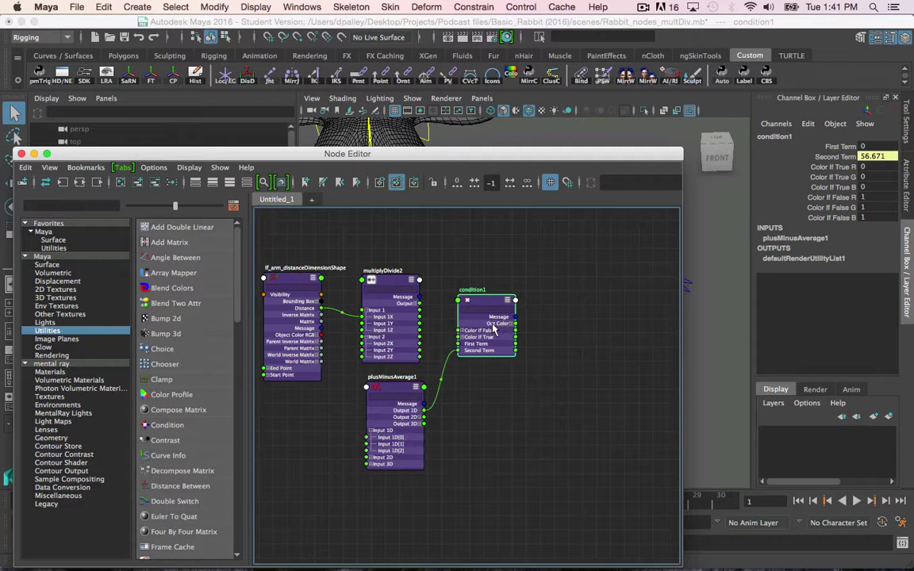
Duplicate condition1 to keep its Second Term as a static value, delete the original, and move the copy into its place
{"action": "key", "text": "ctrl+d"}
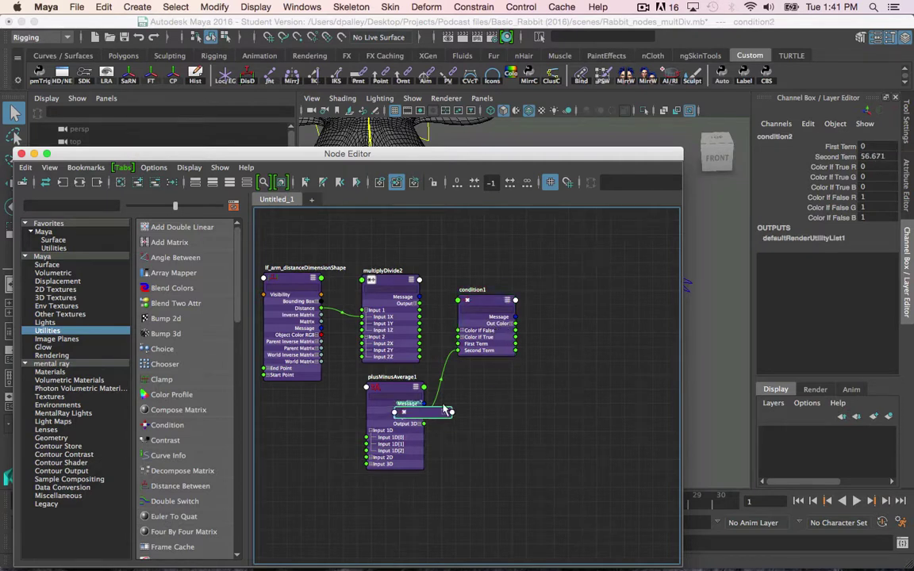
{"action": "left_click", "coordinate": [560, 330]}
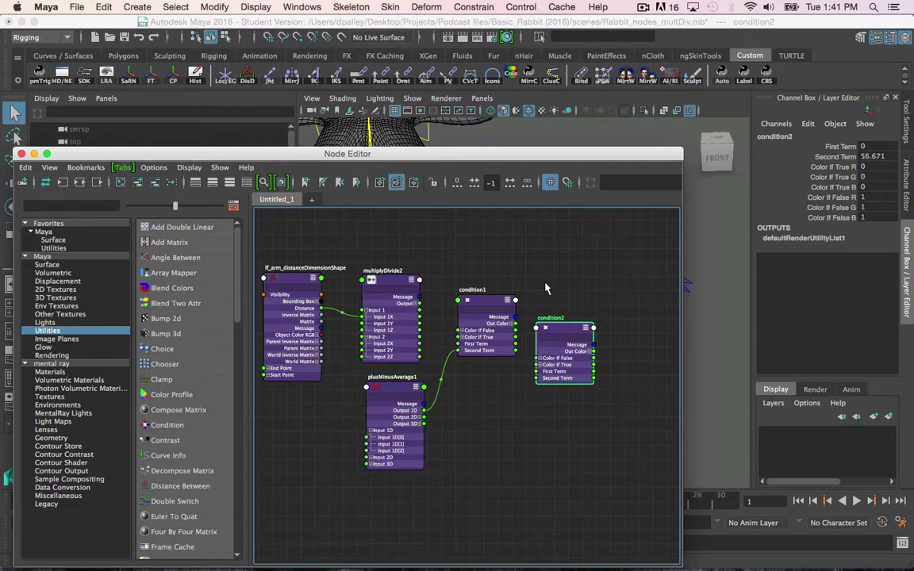
{"action": "left_click", "coordinate": [490, 284]}
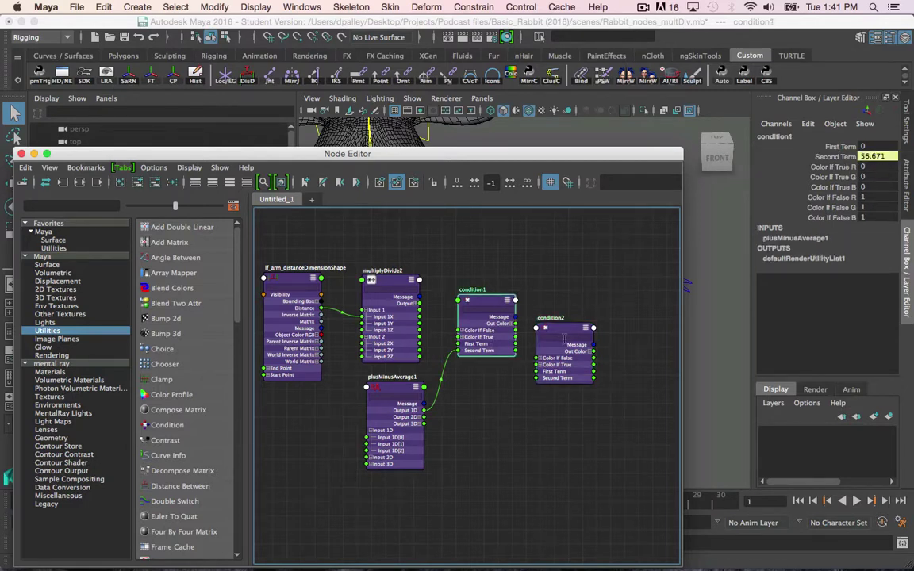
{"action": "key", "text": "Delete"}
{"action": "left_click_drag", "start_coordinate": [565, 338], "coordinate": [484, 300]}
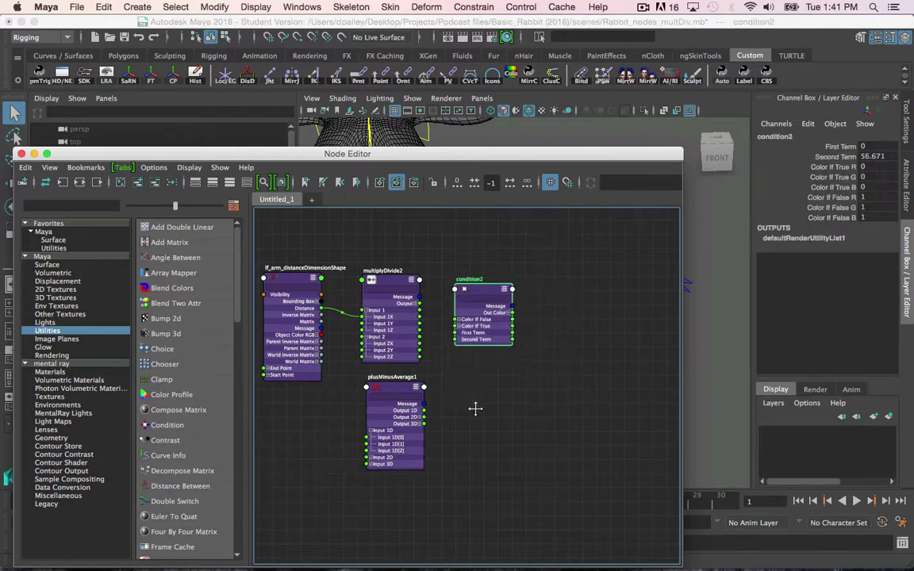
Remove the plusMinusAverage1 node from the Node Editor graph
{"action": "middle_click_drag", "start_coordinate": [475, 408], "coordinate": [522, 418], "text": "alt"}
{"action": "left_click", "coordinate": [444, 421]}
{"action": "left_click", "coordinate": [422, 447]}
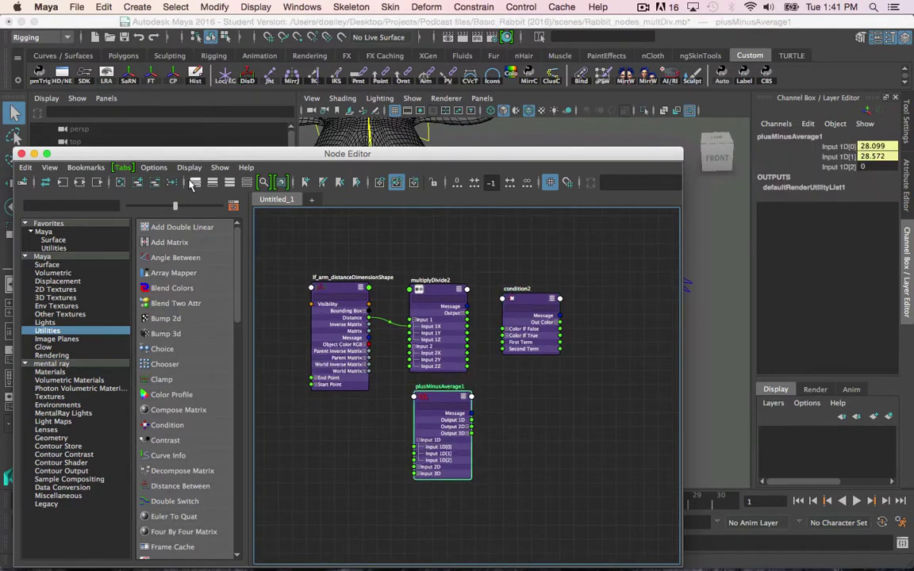
{"action": "key", "text": "Delete"}
Reposition condition2 beside multiplyDivide2 and connect the Distance output of lf_arm_distanceDimensionShape to its First Term
{"action": "middle_click_drag", "start_coordinate": [553, 317], "coordinate": [543, 294], "text": "alt"}
{"action": "scroll", "coordinate": [509, 320], "scroll_direction": "up", "scroll_amount": 2}
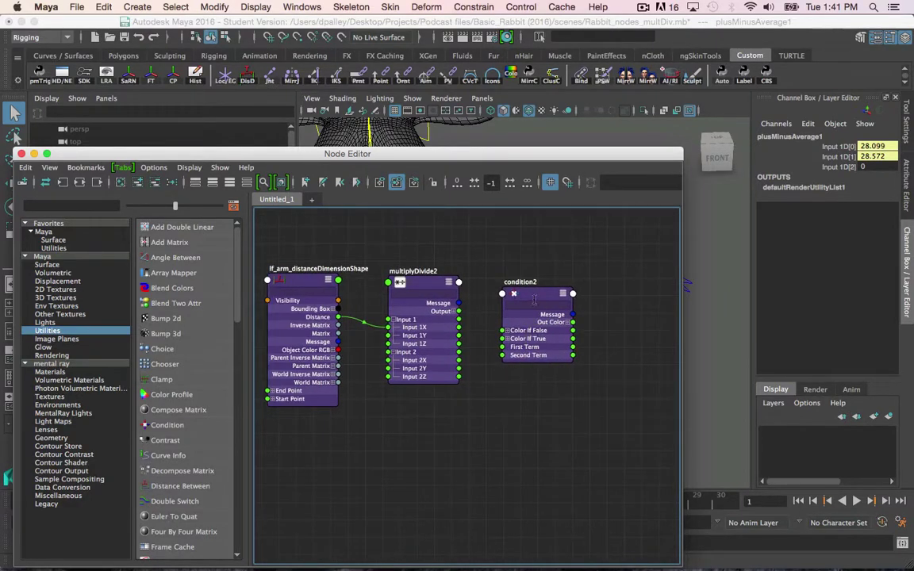
{"action": "left_click_drag", "start_coordinate": [530, 297], "coordinate": [540, 279]}
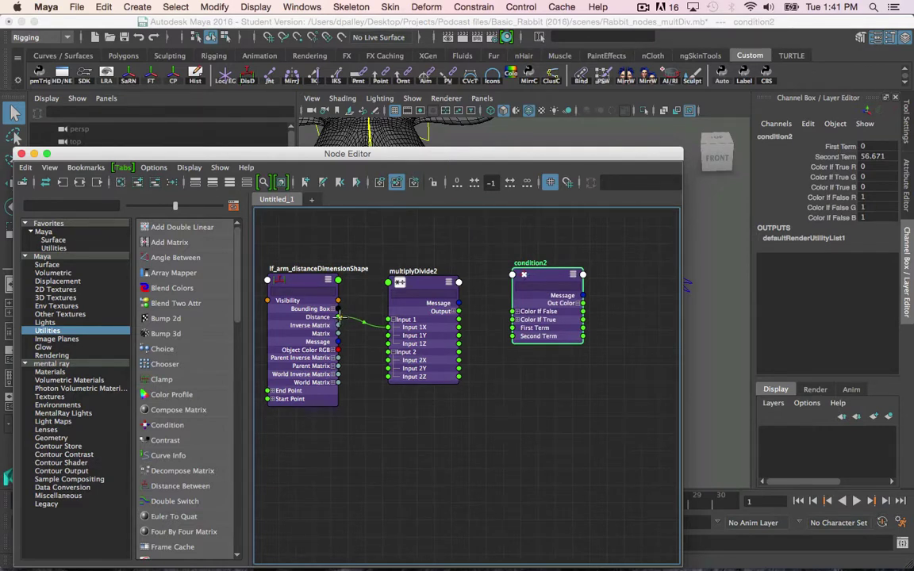
{"action": "left_click_drag", "start_coordinate": [340, 316], "coordinate": [515, 328]}
{"action": "middle_click_drag", "start_coordinate": [588, 387], "coordinate": [539, 391], "text": "alt"}
{"action": "right_click_drag", "start_coordinate": [539, 391], "coordinate": [558, 354], "text": "alt"}
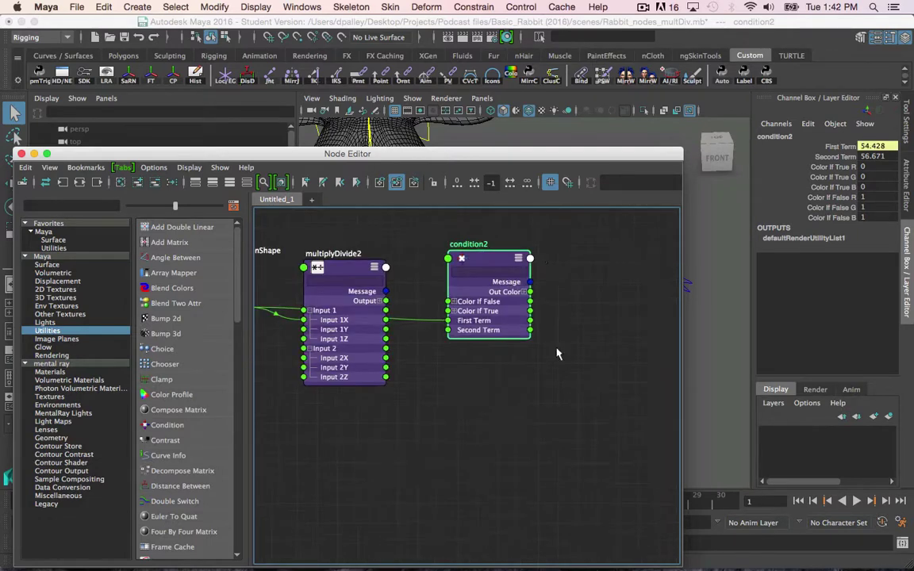
{"action": "middle_click_drag", "start_coordinate": [502, 301], "coordinate": [514, 325], "text": "alt"}
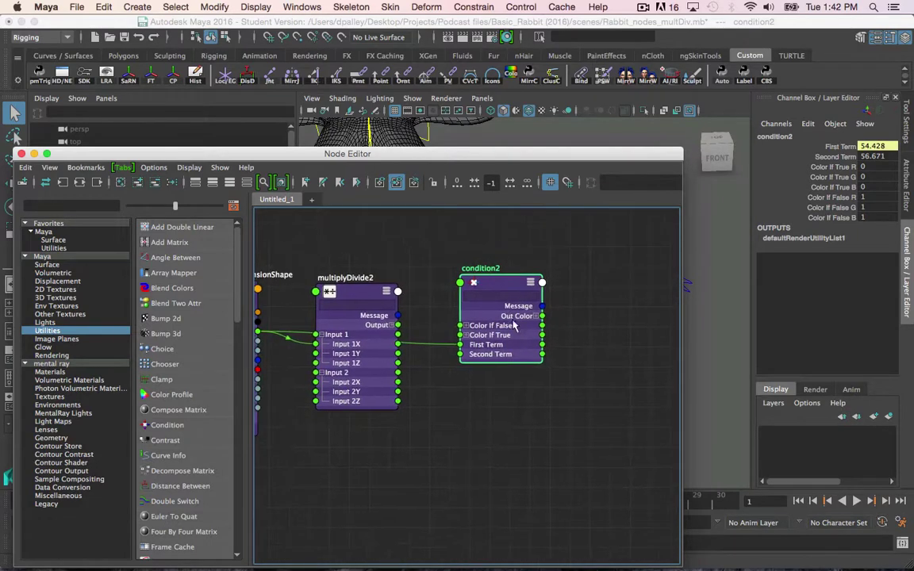
Set the Operation of condition2 to Greater or Equal
{"action": "left_click", "coordinate": [904, 194]}
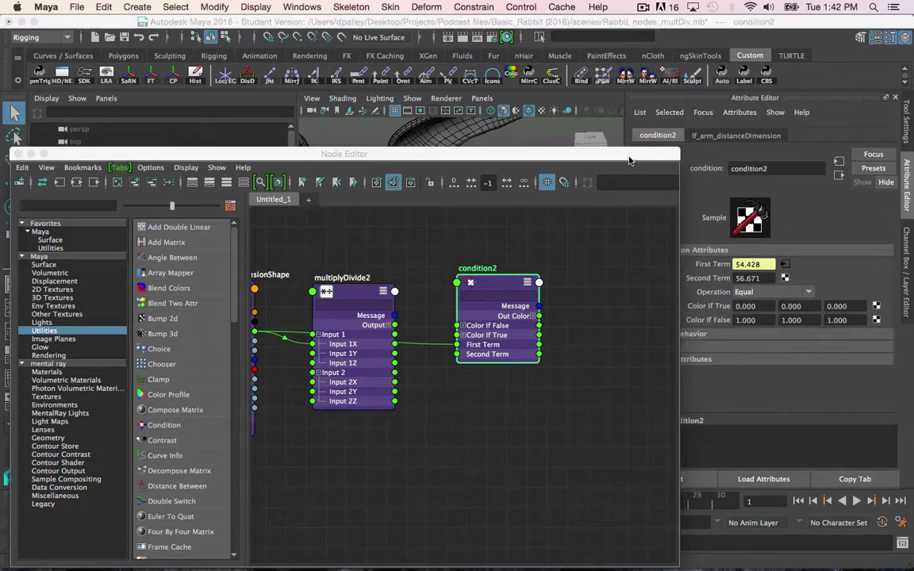
{"action": "left_click_drag", "start_coordinate": [642, 153], "coordinate": [604, 124]}
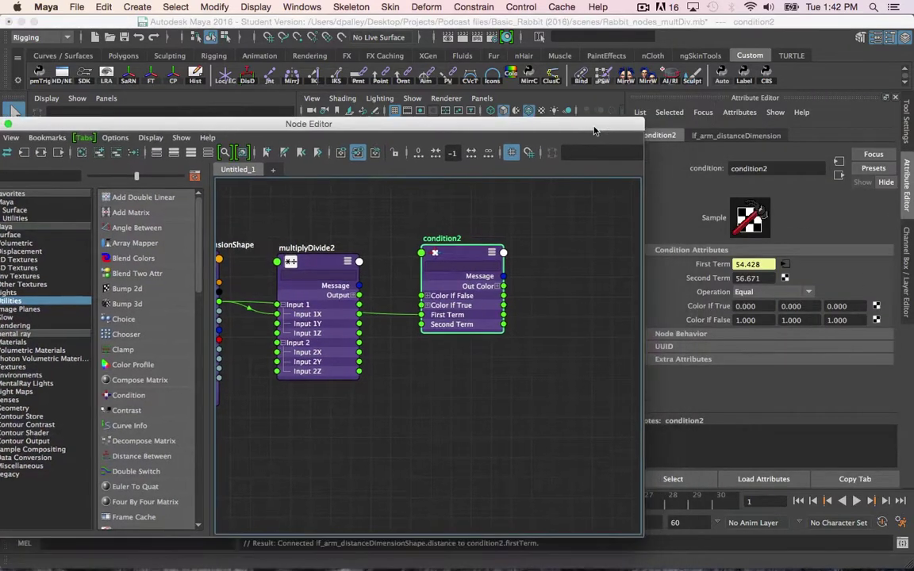
{"action": "left_click", "coordinate": [748, 293]}
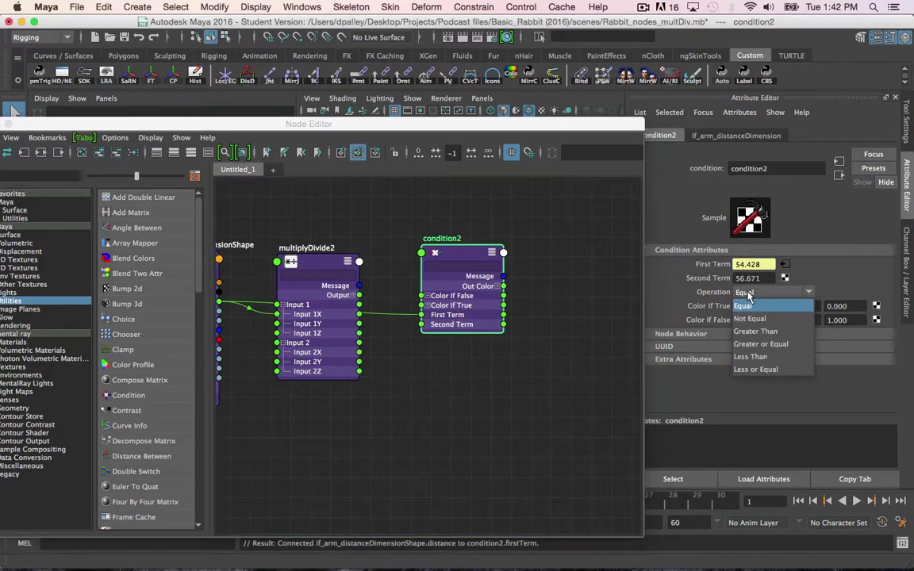
{"action": "left_click", "coordinate": [770, 346]}
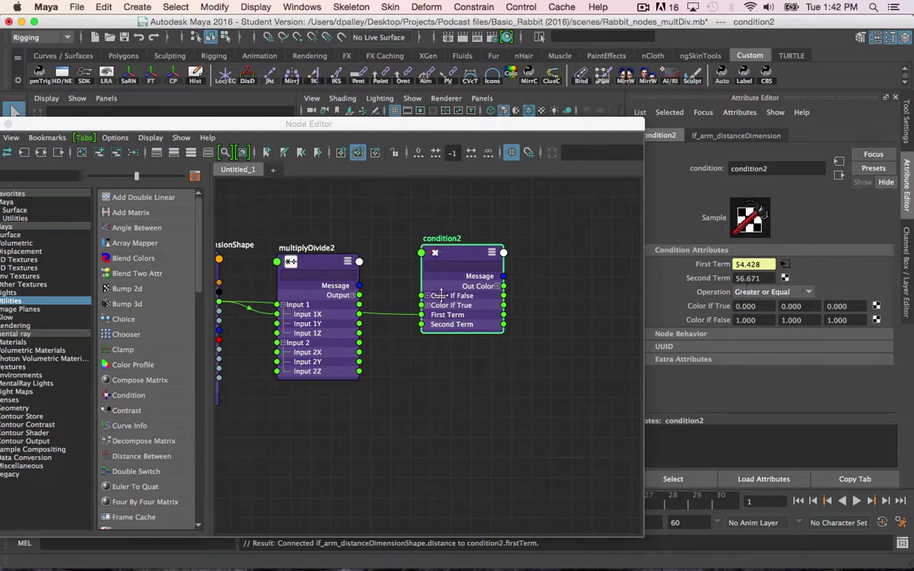
Expand the needed attributes on both utility nodes and connect Output X of multiplyDivide2 to Color If True R of condition2
{"action": "middle_click_drag", "start_coordinate": [441, 296], "coordinate": [504, 268], "text": "alt"}
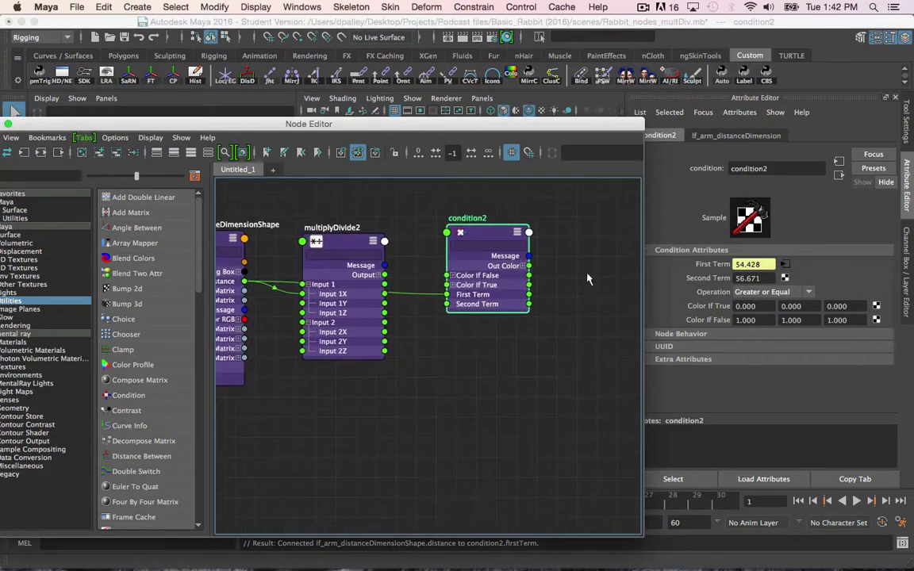
{"action": "left_click", "coordinate": [909, 262]}
{"action": "middle_click_drag", "start_coordinate": [369, 295], "coordinate": [410, 318], "text": "alt"}
{"action": "scroll", "coordinate": [418, 331], "scroll_direction": "down", "scroll_amount": 1}
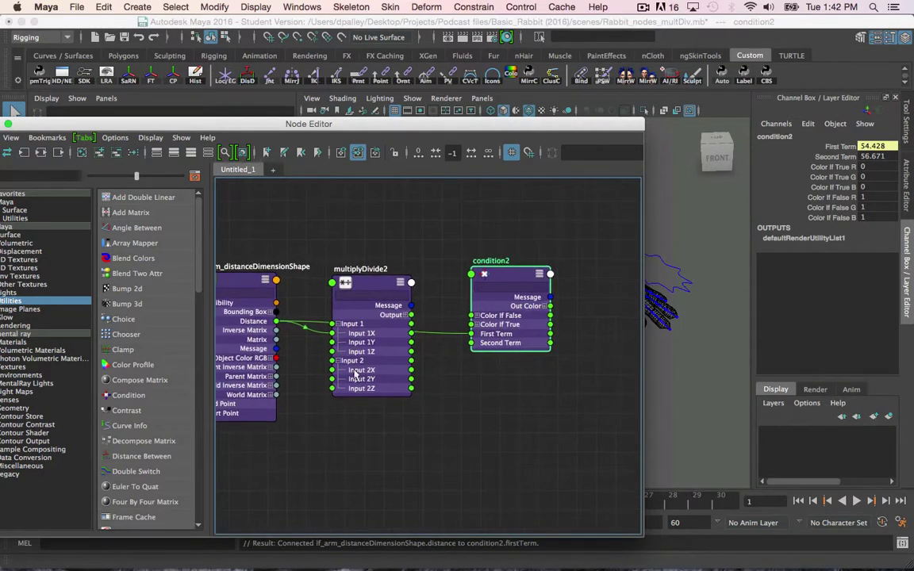
{"action": "left_click", "coordinate": [378, 304]}
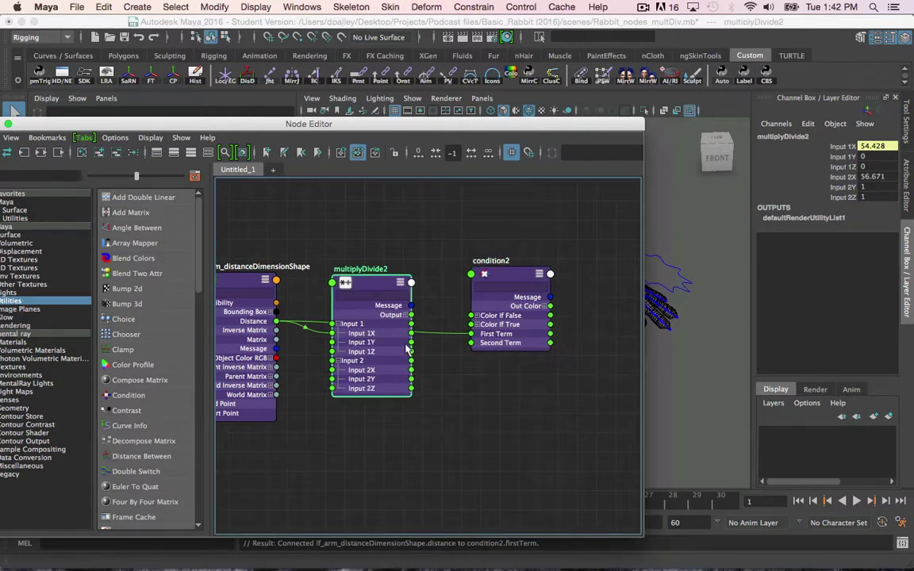
{"action": "left_click", "coordinate": [406, 315]}
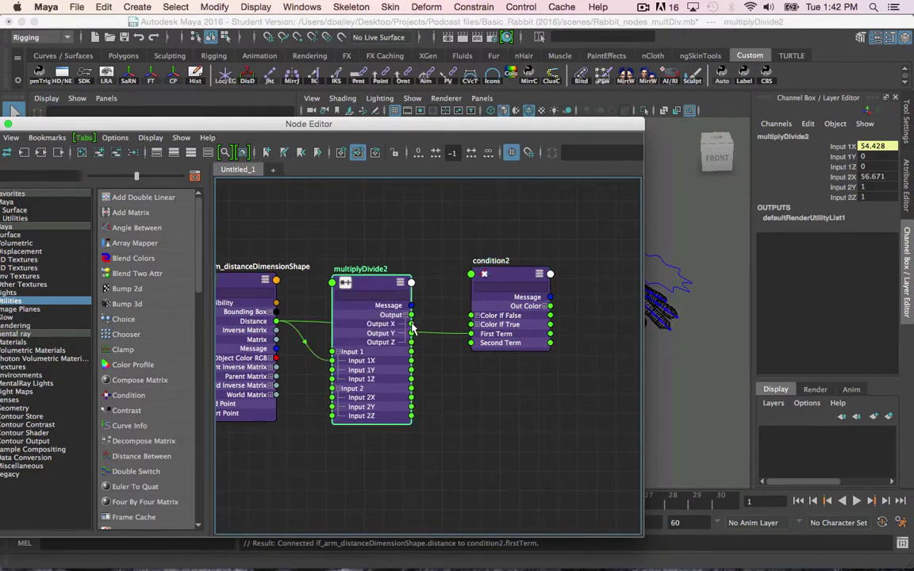
{"action": "left_click", "coordinate": [492, 323]}
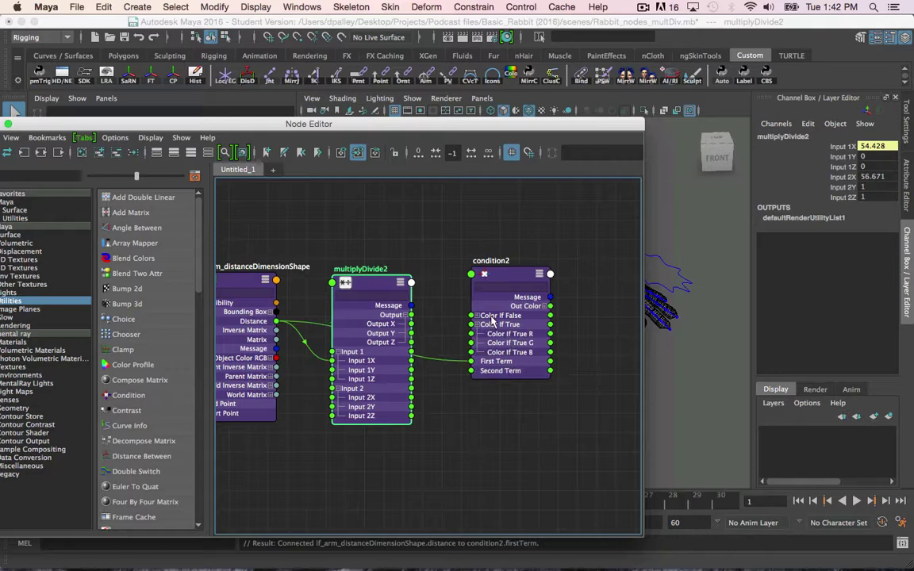
{"action": "left_click_drag", "start_coordinate": [510, 275], "coordinate": [504, 221]}
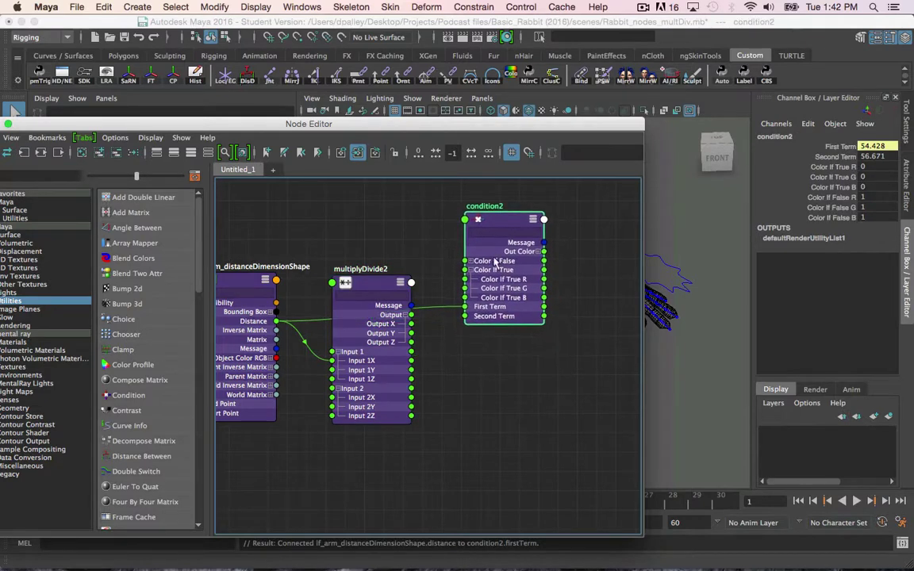
{"action": "left_click_drag", "start_coordinate": [411, 323], "coordinate": [468, 279]}
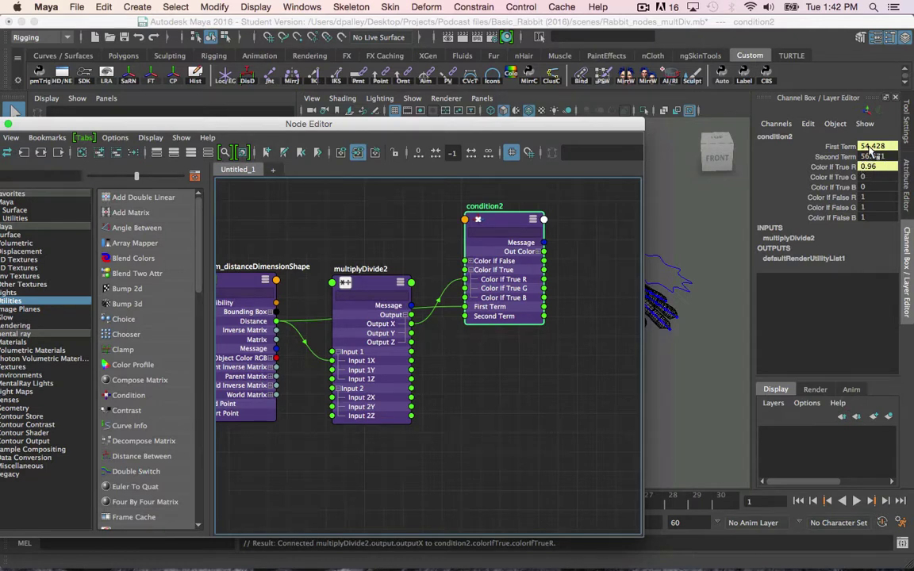
Check the Color If False R value of condition2 and move the node level with multiplyDivide2
{"action": "double_click", "coordinate": [868, 197]}
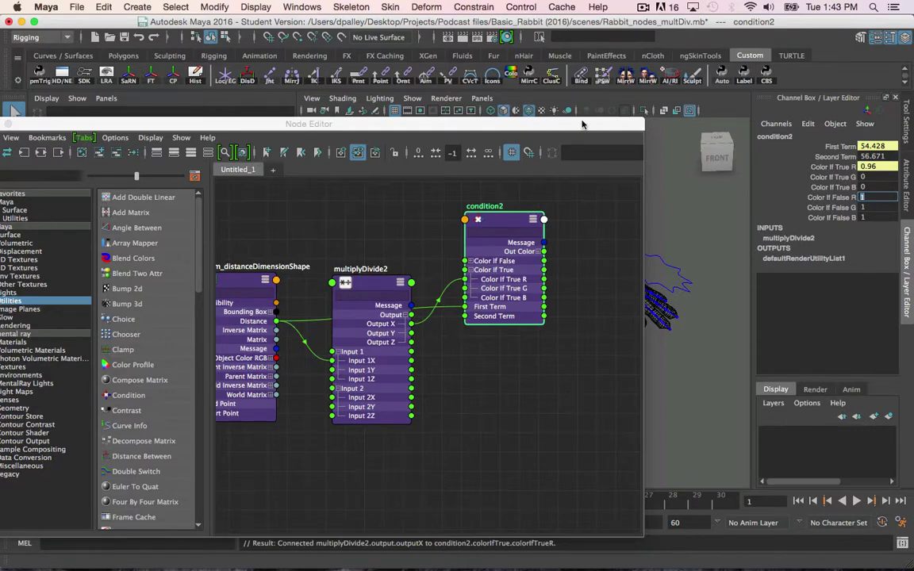
{"action": "left_click_drag", "start_coordinate": [581, 124], "coordinate": [573, 79]}
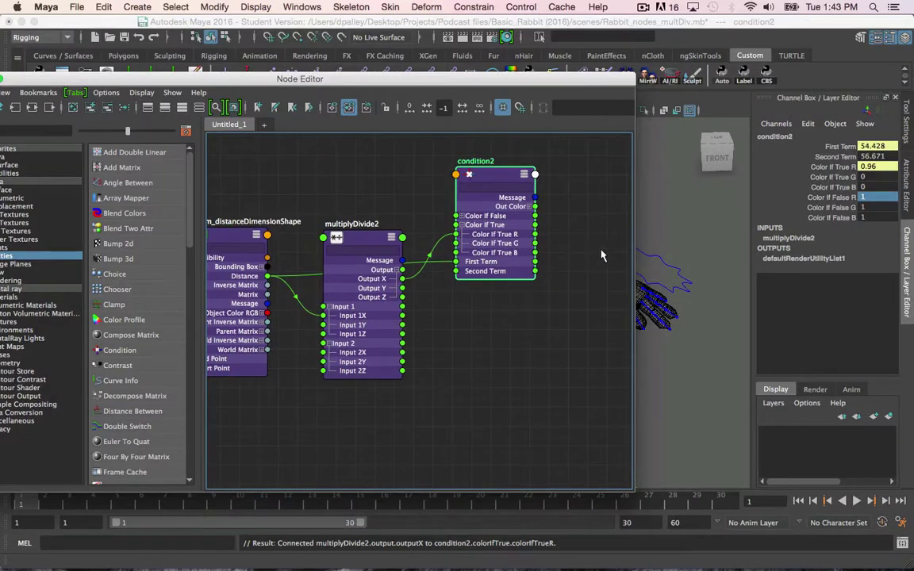
{"action": "left_click_drag", "start_coordinate": [476, 79], "coordinate": [432, 77]}
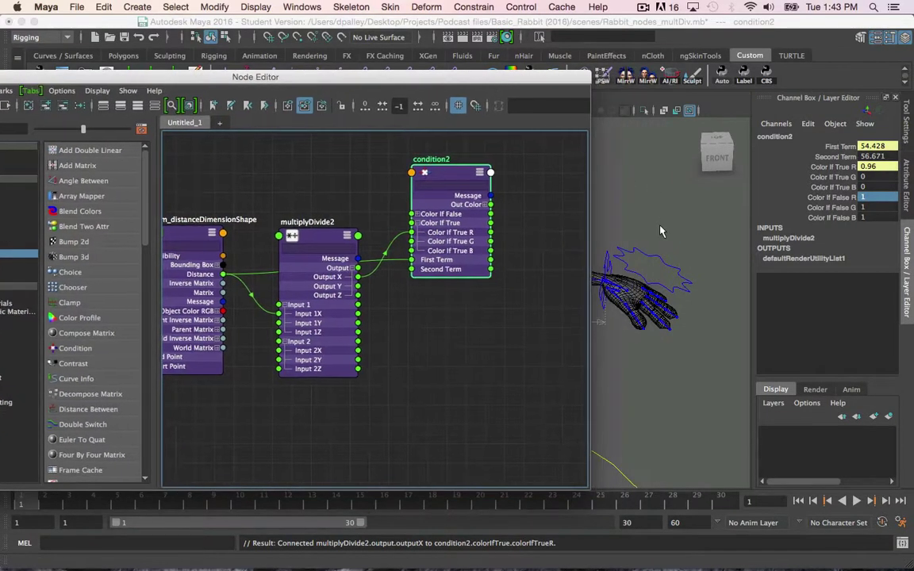
{"action": "left_click_drag", "start_coordinate": [452, 172], "coordinate": [438, 230]}
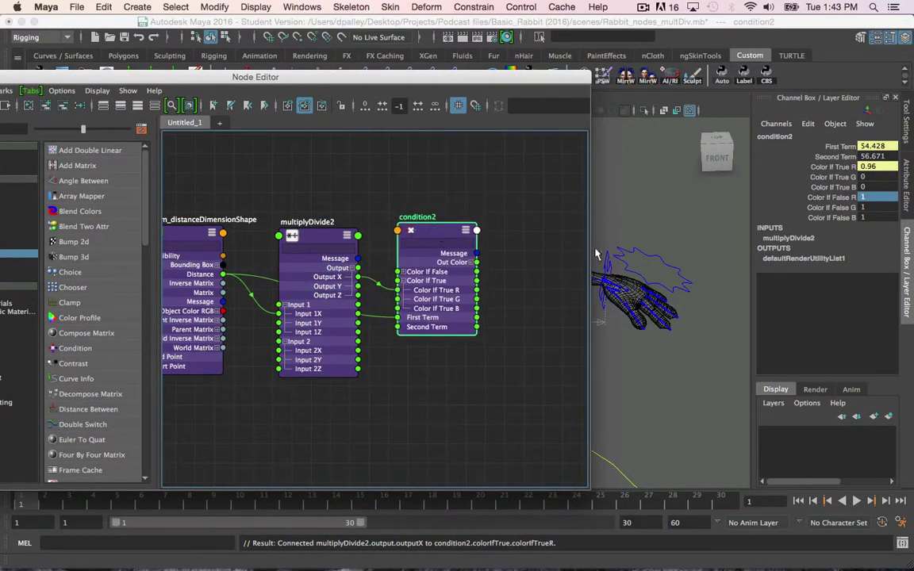
Uncover the rabbit's left arm in the viewport and select the joints lf_arm1_bind and lf_arm2_bind
{"action": "left_click_drag", "start_coordinate": [558, 81], "coordinate": [322, 82]}
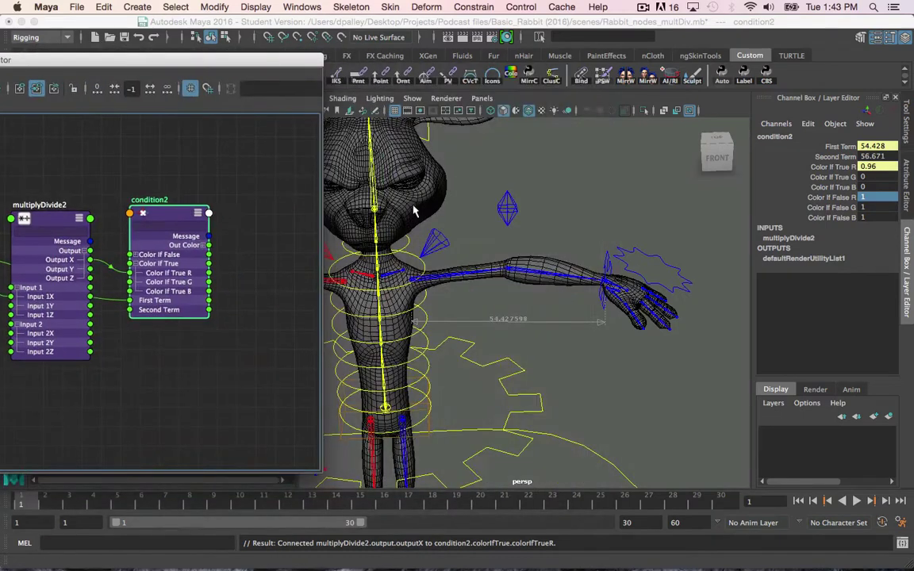
{"action": "middle_click_drag", "start_coordinate": [429, 267], "coordinate": [512, 272], "text": "alt"}
{"action": "right_click_drag", "start_coordinate": [512, 272], "coordinate": [527, 307], "text": "alt"}
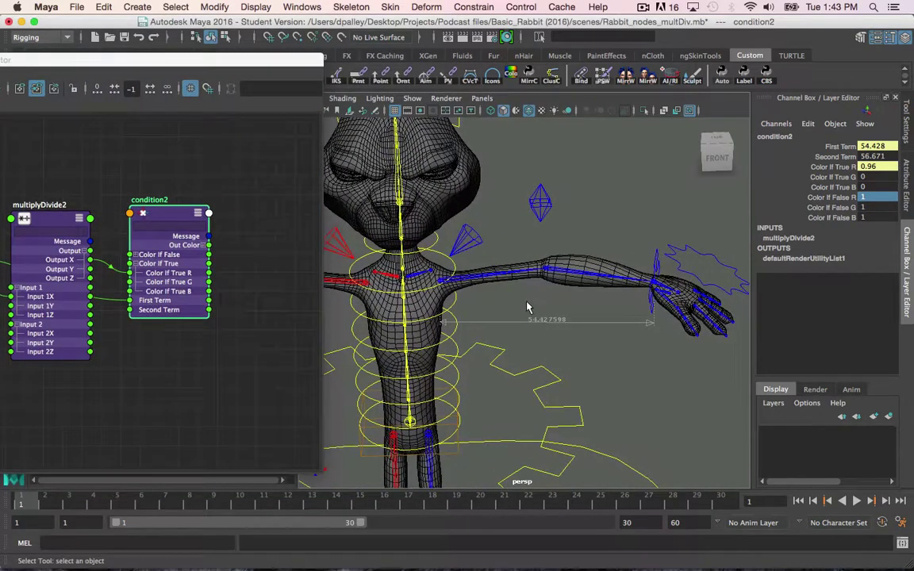
{"action": "left_click_drag", "start_coordinate": [519, 241], "coordinate": [533, 284]}
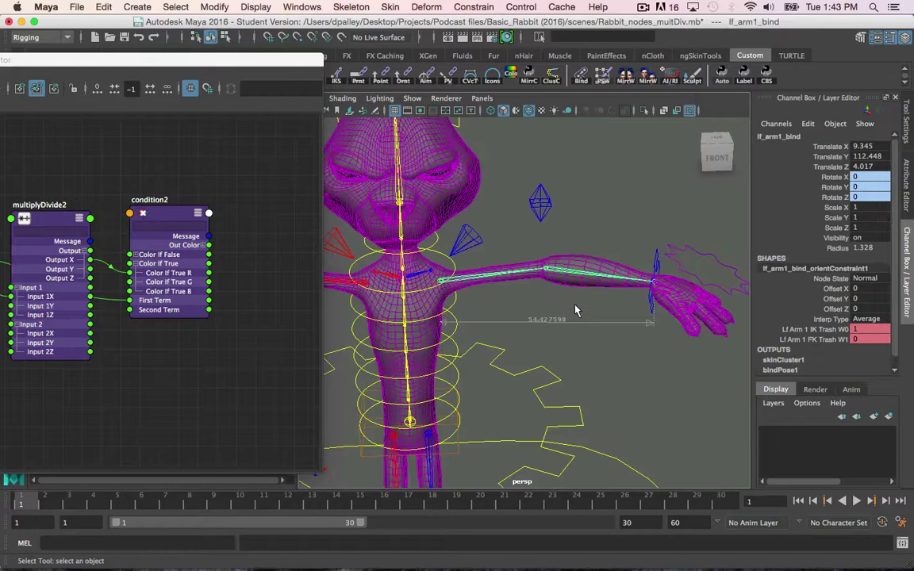
{"action": "key", "text": "Down"}
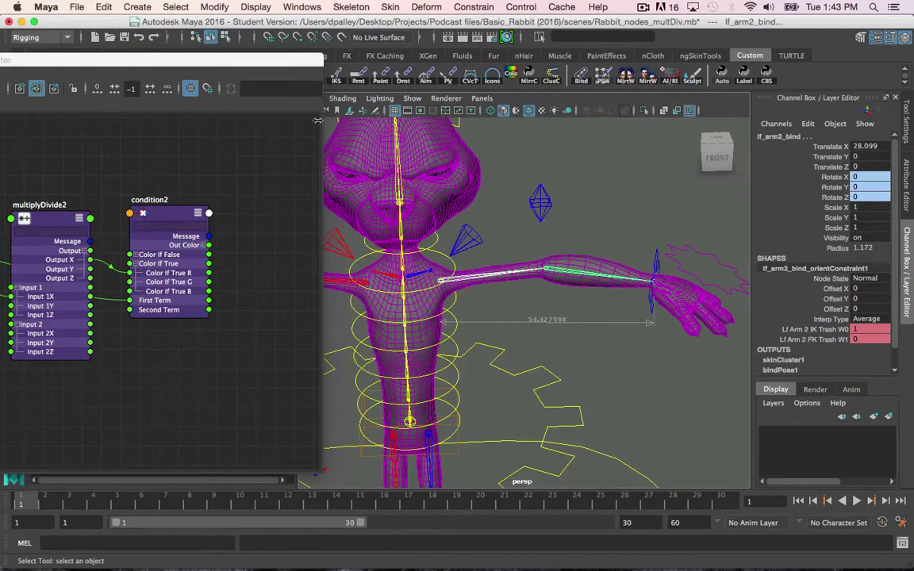
{"action": "left_click_drag", "start_coordinate": [266, 62], "coordinate": [293, 76]}
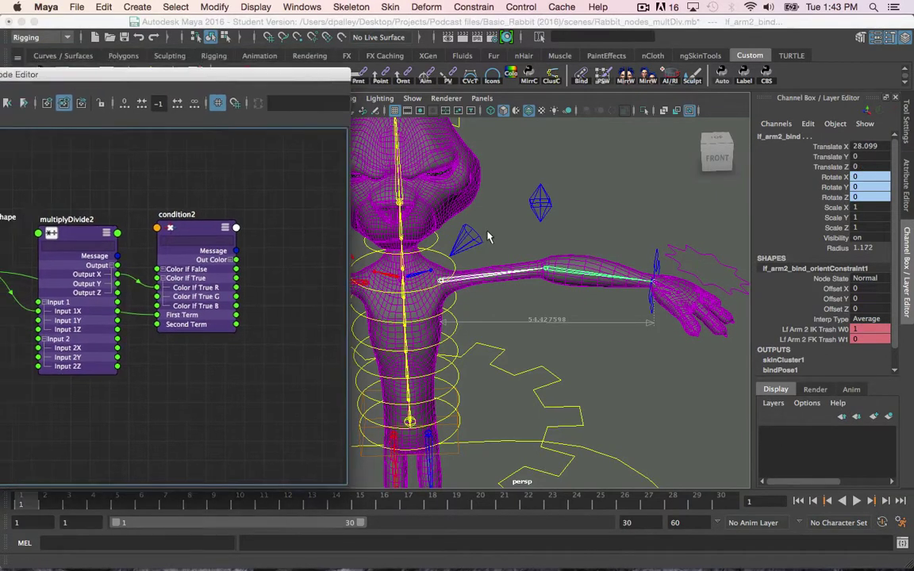
{"action": "left_click", "coordinate": [495, 278]}
{"action": "left_click", "coordinate": [568, 276]}
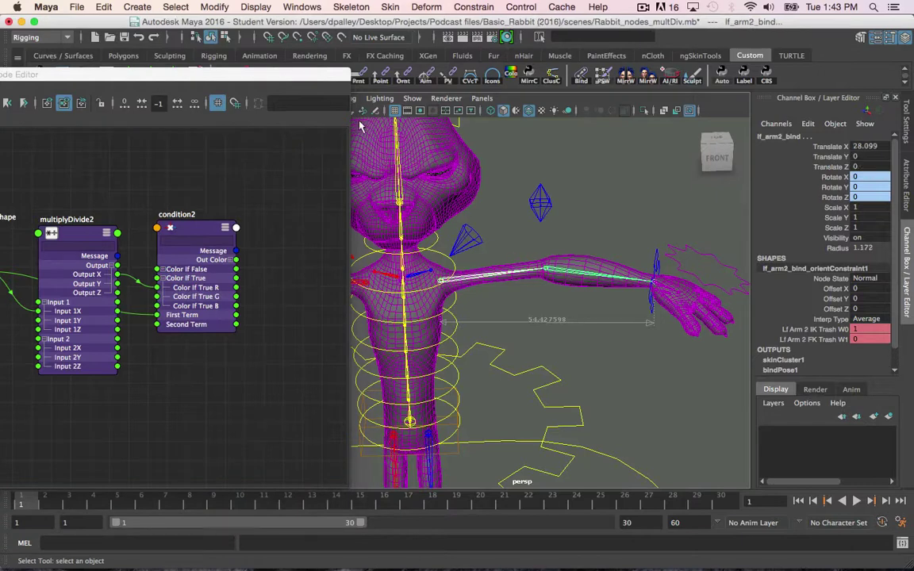
Add the two selected left-arm bind joints to the existing Node Editor graph
{"action": "left_click_drag", "start_coordinate": [316, 77], "coordinate": [579, 61]}
{"action": "middle_click_drag", "start_coordinate": [534, 261], "coordinate": [434, 274], "text": "alt"}
{"action": "right_click_drag", "start_coordinate": [434, 275], "coordinate": [413, 272], "text": "alt"}
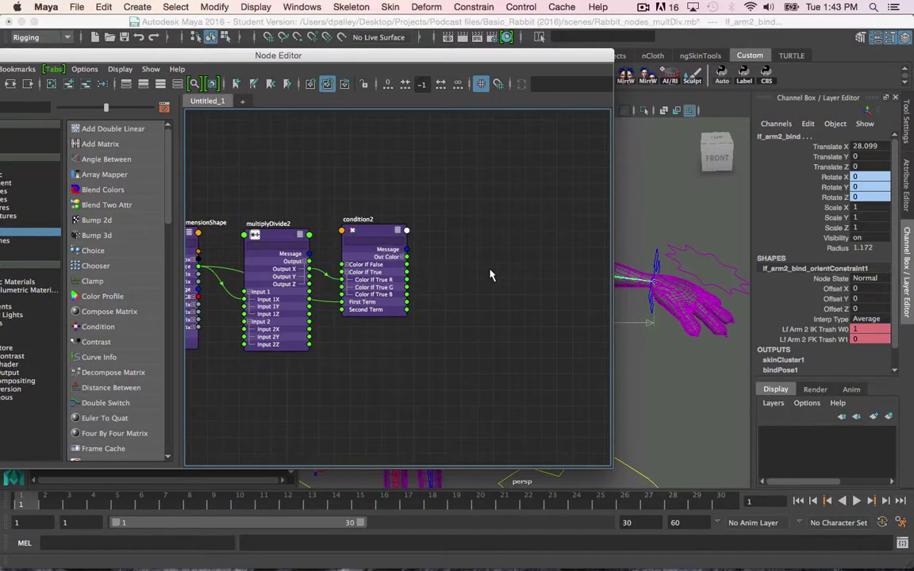
{"action": "middle_click_drag", "start_coordinate": [481, 284], "coordinate": [467, 283], "text": "alt"}
{"action": "scroll", "coordinate": [467, 283], "scroll_direction": "up", "scroll_amount": 2}
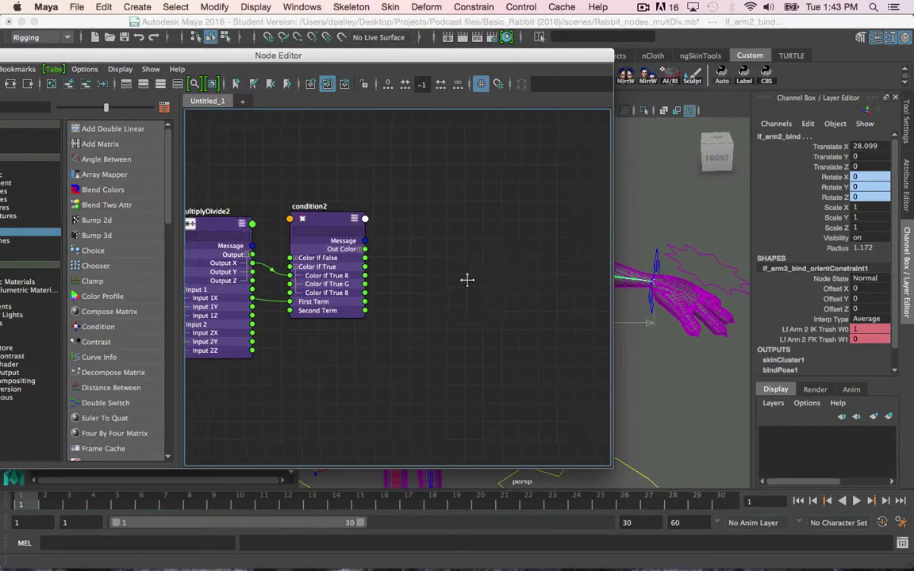
{"action": "left_click", "coordinate": [69, 83]}
{"action": "middle_click_drag", "start_coordinate": [479, 249], "coordinate": [322, 251], "text": "alt"}
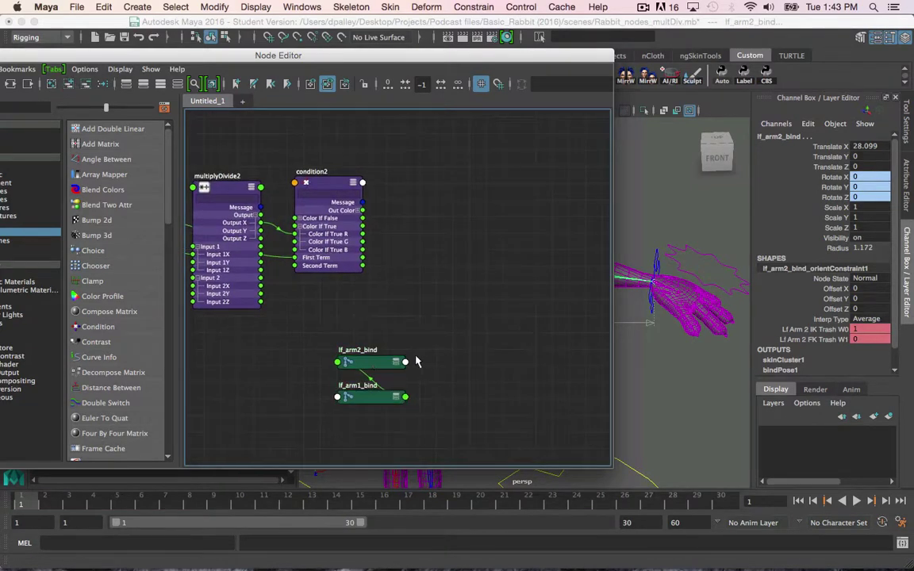
Arrange lf_arm1_bind and lf_arm2_bind side by side after condition2 and show their full attribute lists
{"action": "left_click_drag", "start_coordinate": [354, 359], "coordinate": [444, 394]}
{"action": "left_click_drag", "start_coordinate": [464, 431], "coordinate": [443, 198]}
{"action": "left_click", "coordinate": [160, 84]}
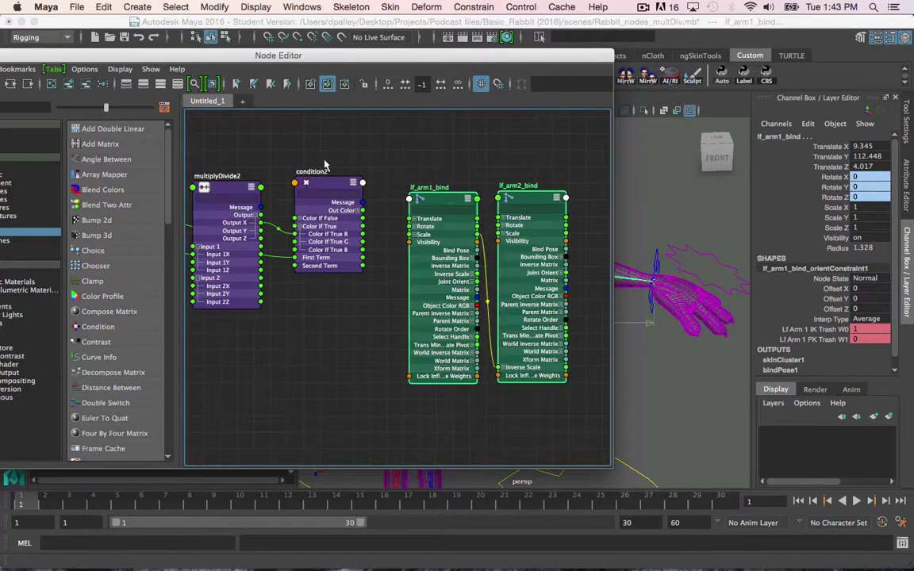
{"action": "middle_click_drag", "start_coordinate": [466, 226], "coordinate": [465, 223], "text": "alt"}
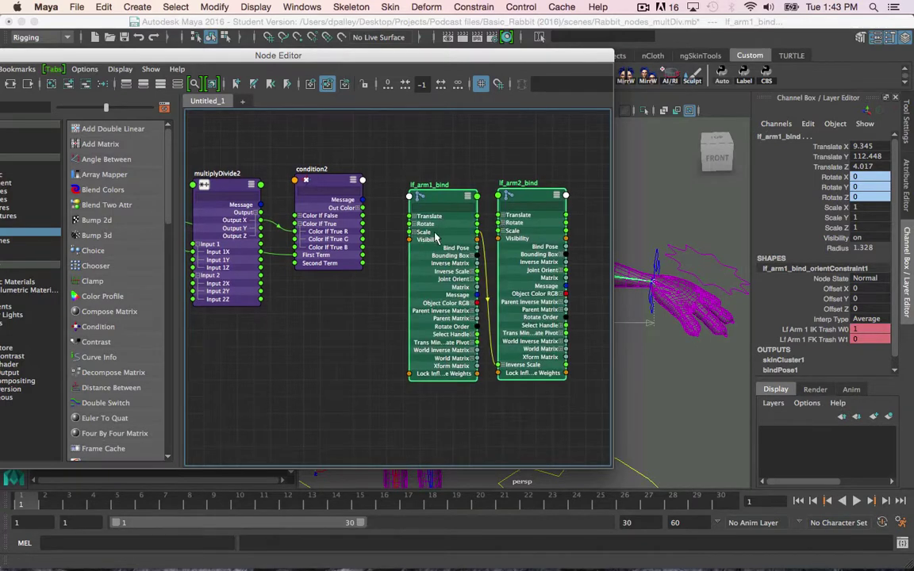
Connect Out Color R of condition2 to Scale X of both lf_arm1_bind and lf_arm2_bind
{"action": "left_click", "coordinate": [435, 232]}
{"action": "left_click", "coordinate": [504, 231]}
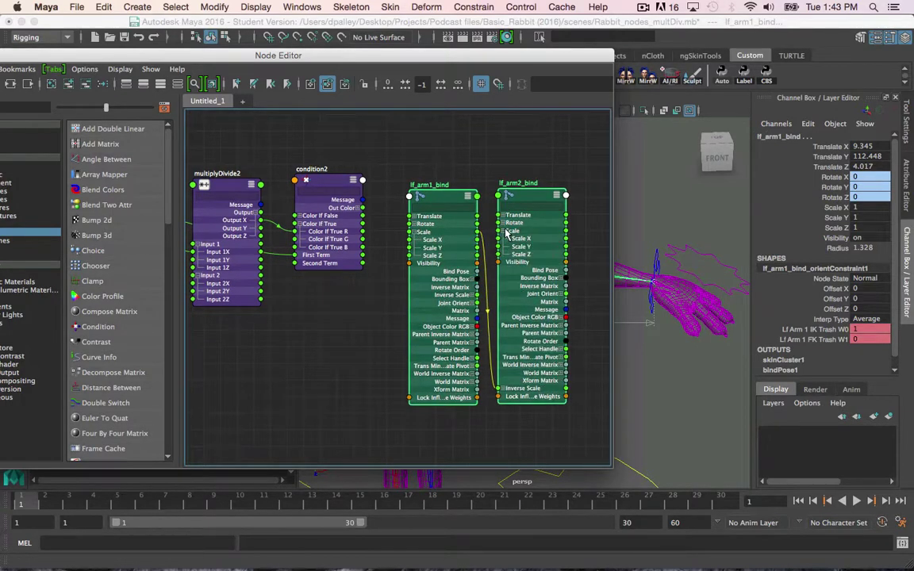
{"action": "left_click", "coordinate": [358, 209]}
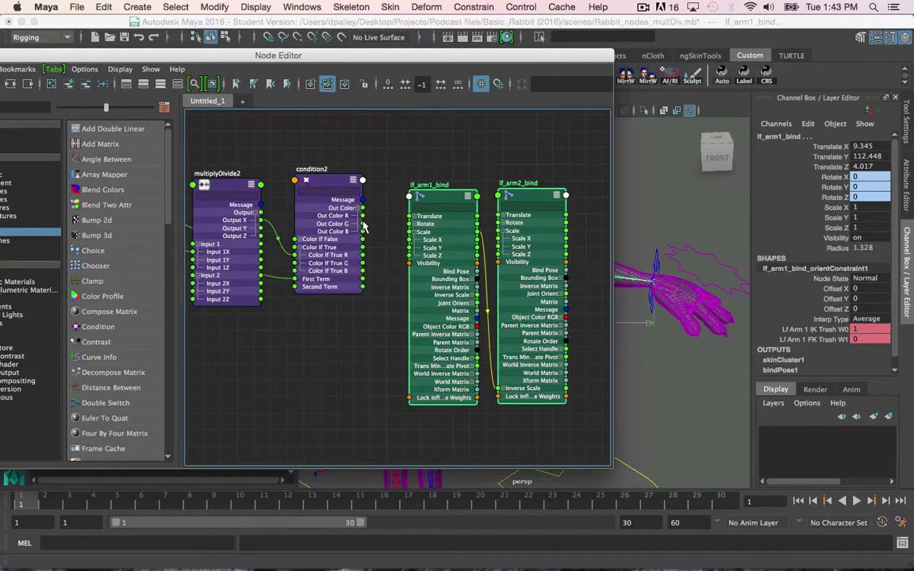
{"action": "left_click_drag", "start_coordinate": [376, 224], "coordinate": [410, 240]}
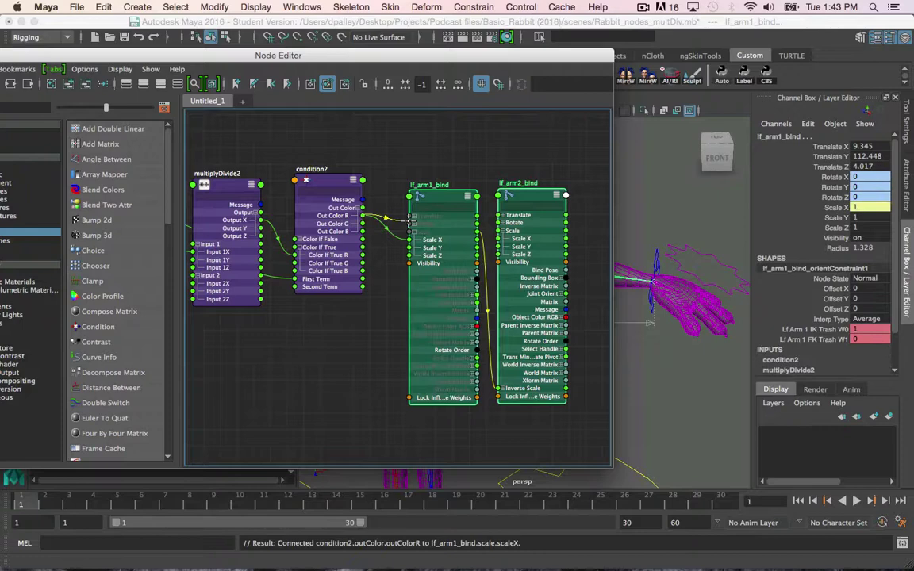
{"action": "left_click_drag", "start_coordinate": [364, 216], "coordinate": [501, 239]}
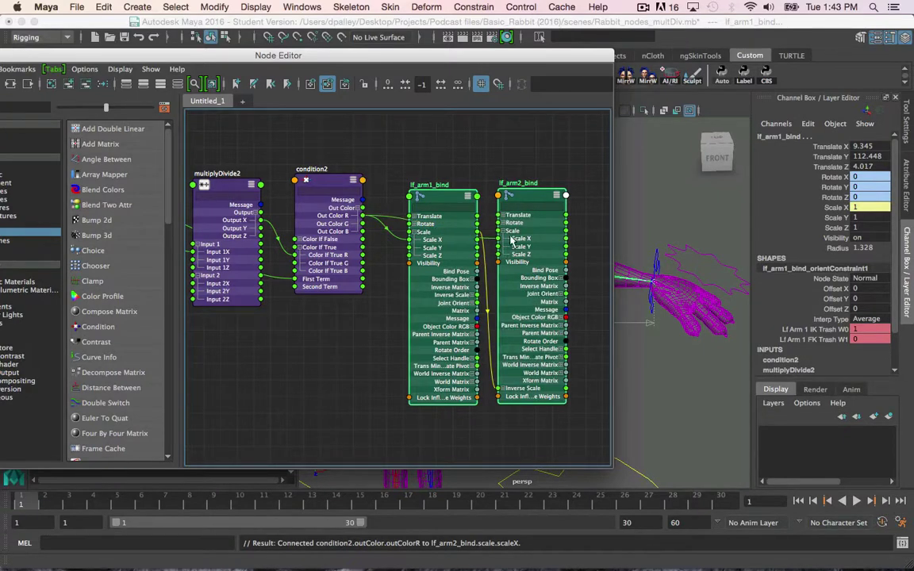
Test the arm stretch by moving the lf_arm_IK_icon control away from its rest position, and undo the move
{"action": "left_click_drag", "start_coordinate": [504, 55], "coordinate": [442, 452]}
{"action": "middle_click_drag", "start_coordinate": [594, 349], "coordinate": [497, 294], "text": "alt"}
{"action": "left_click", "coordinate": [514, 258]}
{"action": "left_click_drag", "start_coordinate": [514, 258], "coordinate": [475, 295], "text": "alt"}
{"action": "key", "text": "w"}
{"action": "left_click_drag", "start_coordinate": [546, 257], "coordinate": [406, 216]}
{"action": "key", "text": "super+z"}
{"action": "left_click_drag", "start_coordinate": [493, 262], "coordinate": [490, 273], "text": "alt"}
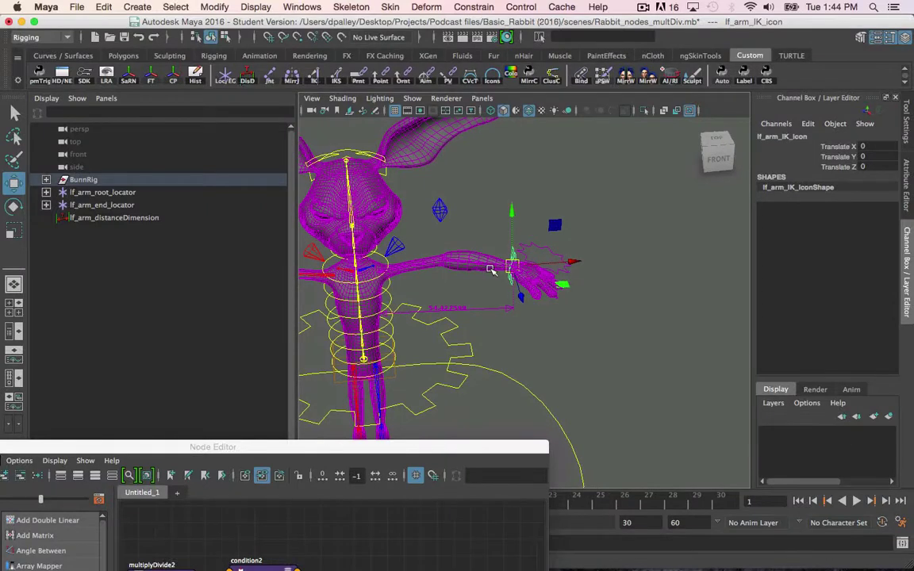